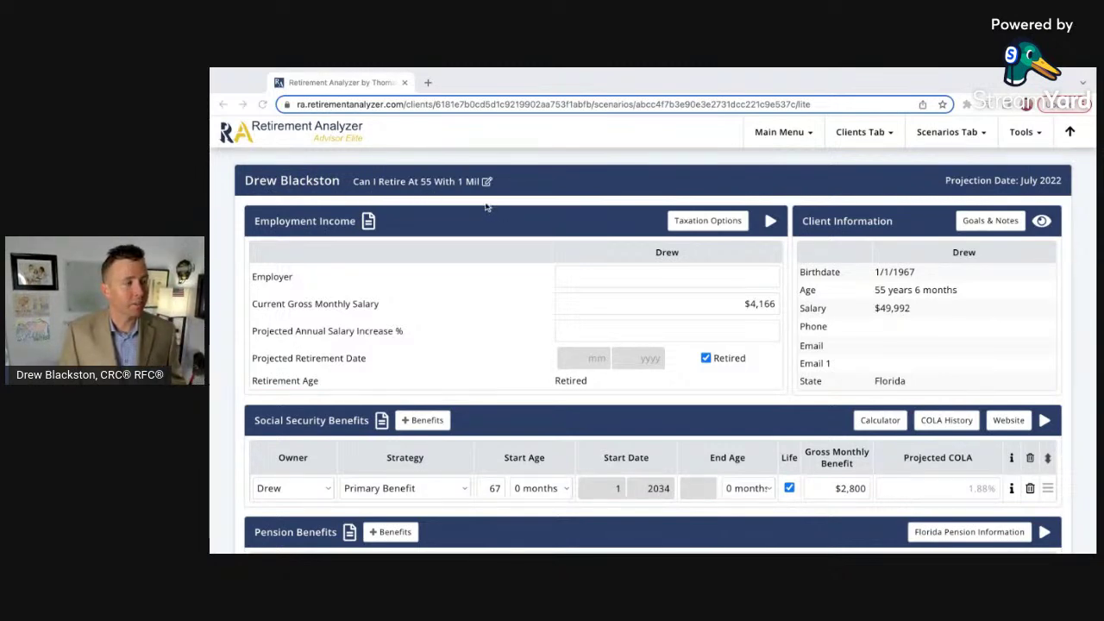
- Review the scenario's employment income, client information and Social Security benefit inputs
{"action": "scroll", "coordinate": [500, 303], "scroll_direction": "down", "scroll_amount": 1}
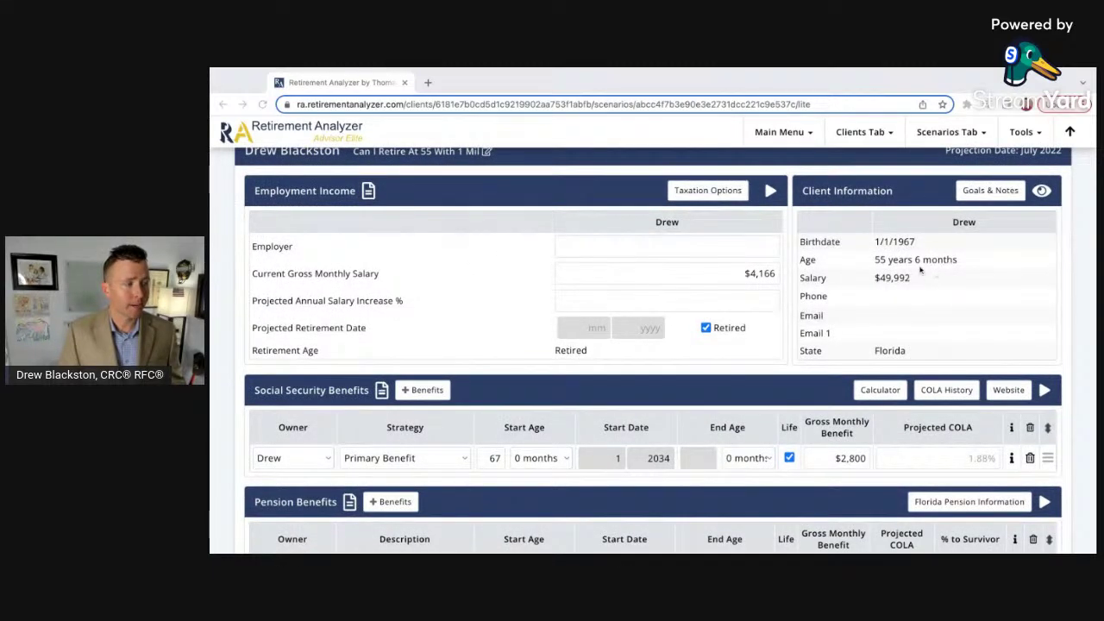
{"action": "scroll", "coordinate": [638, 278], "scroll_direction": "down", "scroll_amount": 1}
{"action": "scroll", "coordinate": [628, 282], "scroll_direction": "down", "scroll_amount": 1}
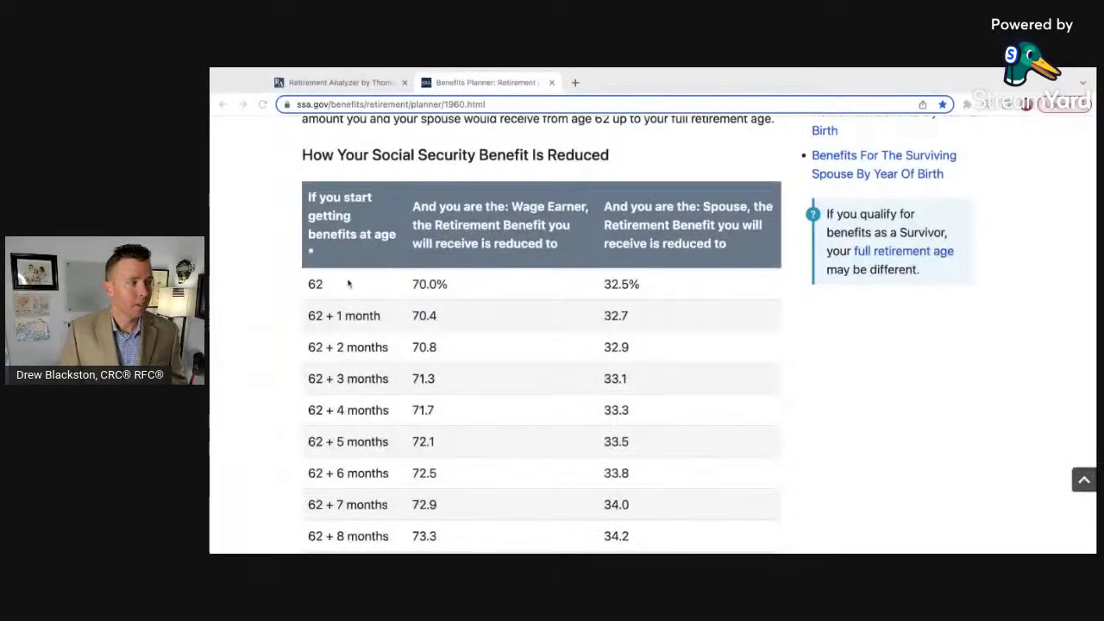
- Examine the Social Security benefit reduction table for those born in 1960, from age 62 through full retirement age 67
{"action": "scroll", "coordinate": [393, 188], "scroll_direction": "up", "scroll_amount": 3}
{"action": "scroll", "coordinate": [393, 187], "scroll_direction": "up", "scroll_amount": 1}
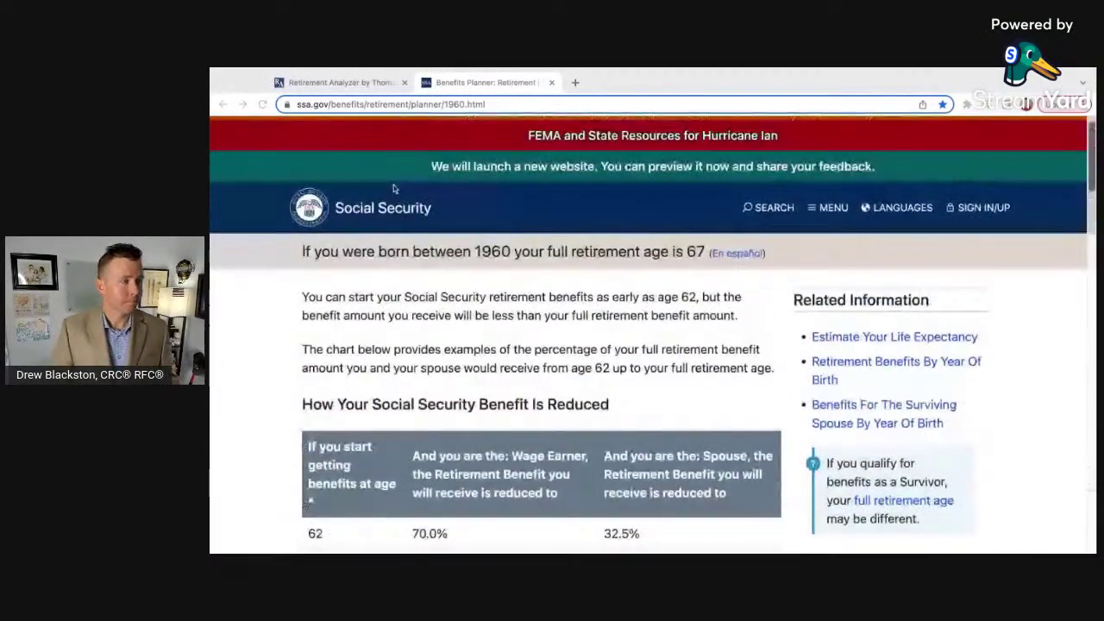
{"action": "scroll", "coordinate": [402, 259], "scroll_direction": "down", "scroll_amount": 1}
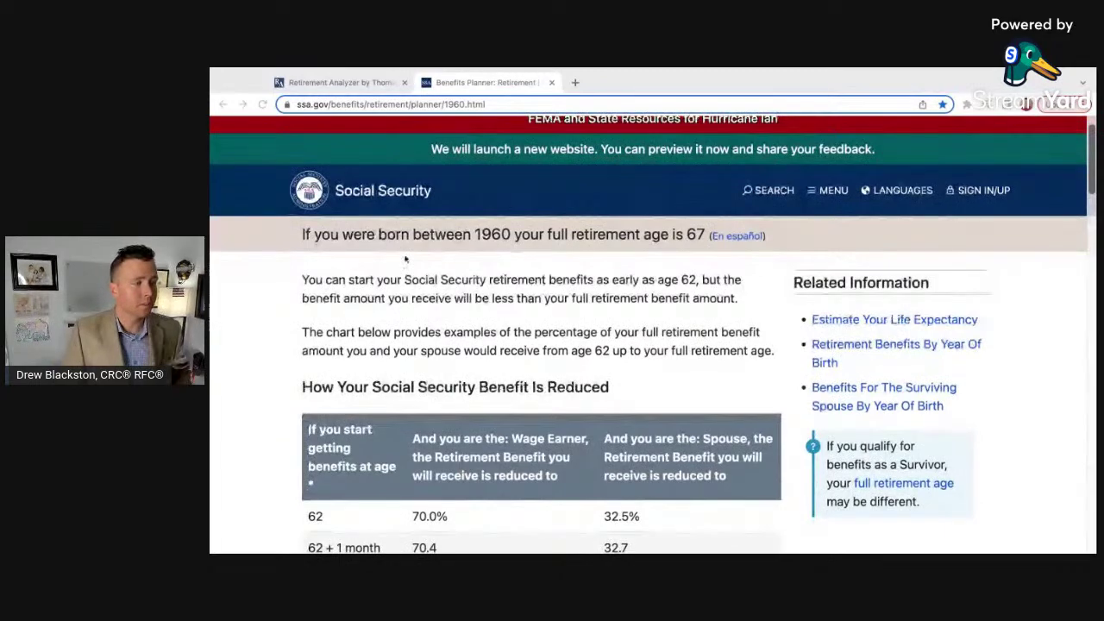
{"action": "scroll", "coordinate": [401, 266], "scroll_direction": "down", "scroll_amount": 2}
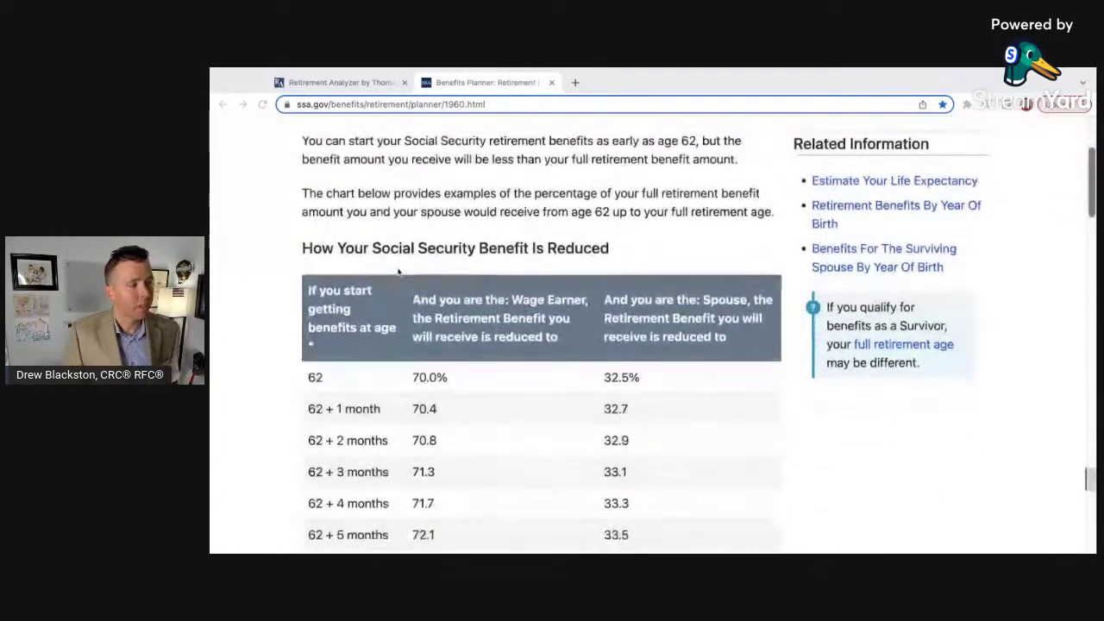
{"action": "scroll", "coordinate": [397, 273], "scroll_direction": "down", "scroll_amount": 4}
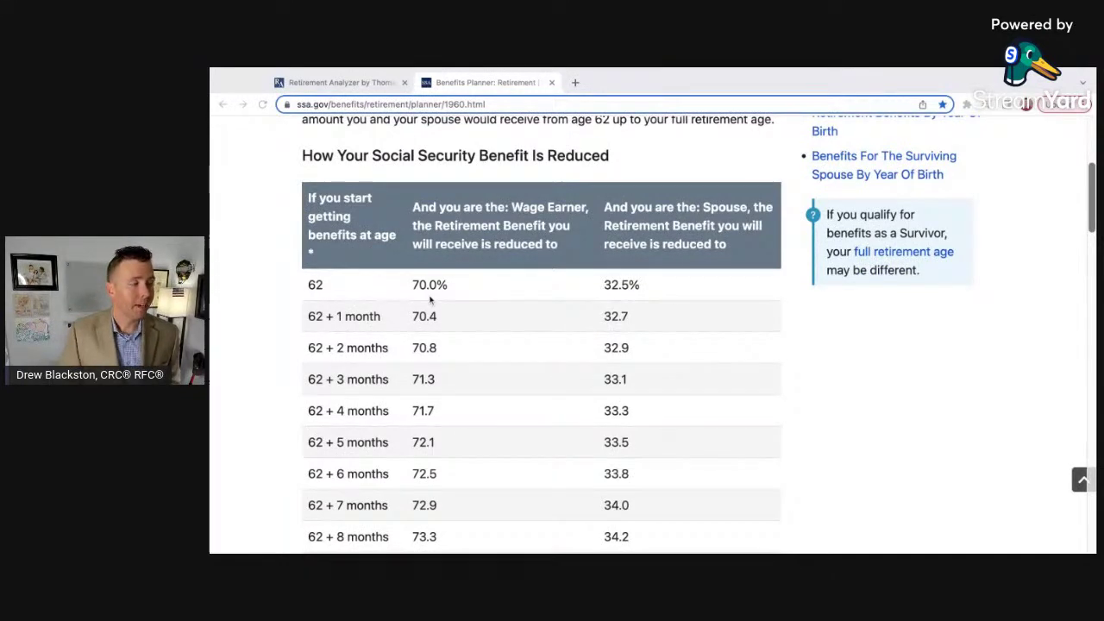
{"action": "scroll", "coordinate": [349, 332], "scroll_direction": "down", "scroll_amount": 2}
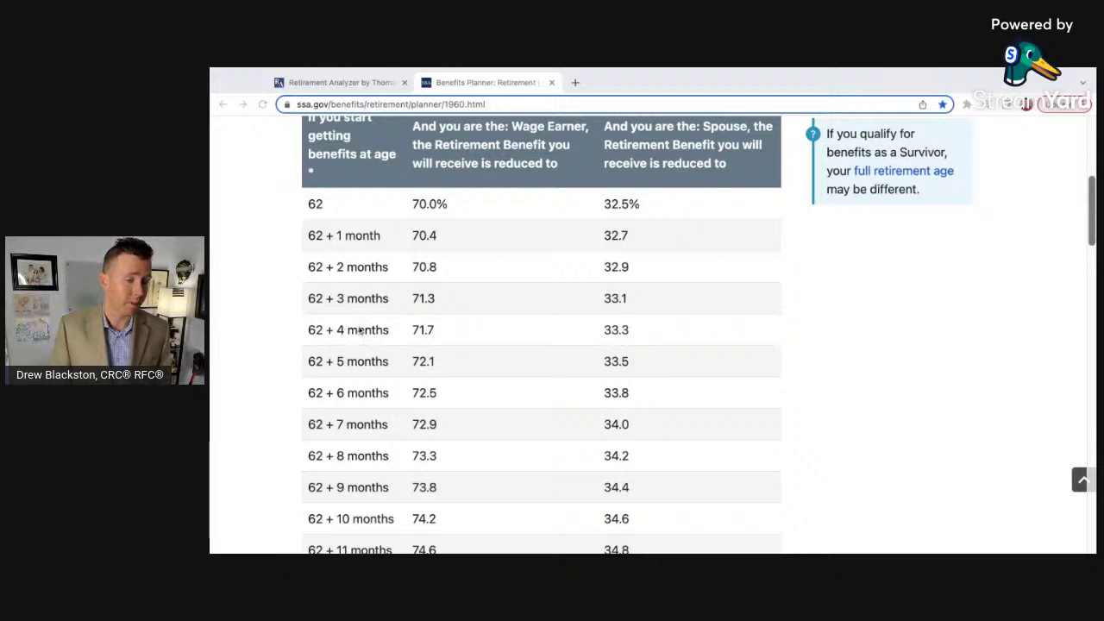
{"action": "scroll", "coordinate": [360, 331], "scroll_direction": "down", "scroll_amount": 3}
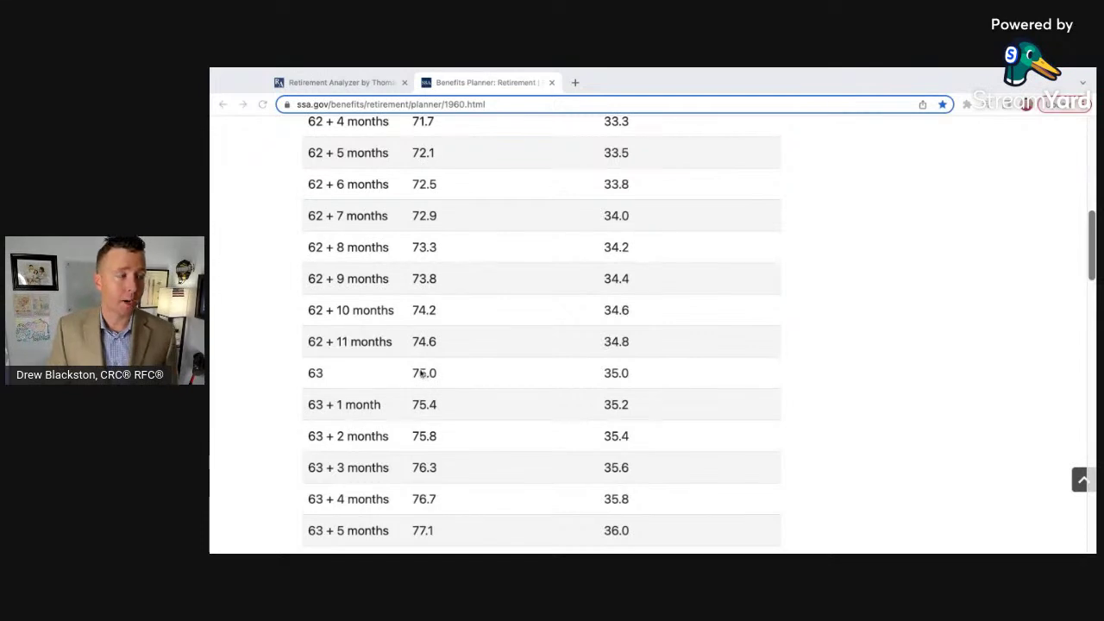
{"action": "scroll", "coordinate": [414, 377], "scroll_direction": "down", "scroll_amount": 1}
{"action": "scroll", "coordinate": [414, 377], "scroll_direction": "down", "scroll_amount": 4}
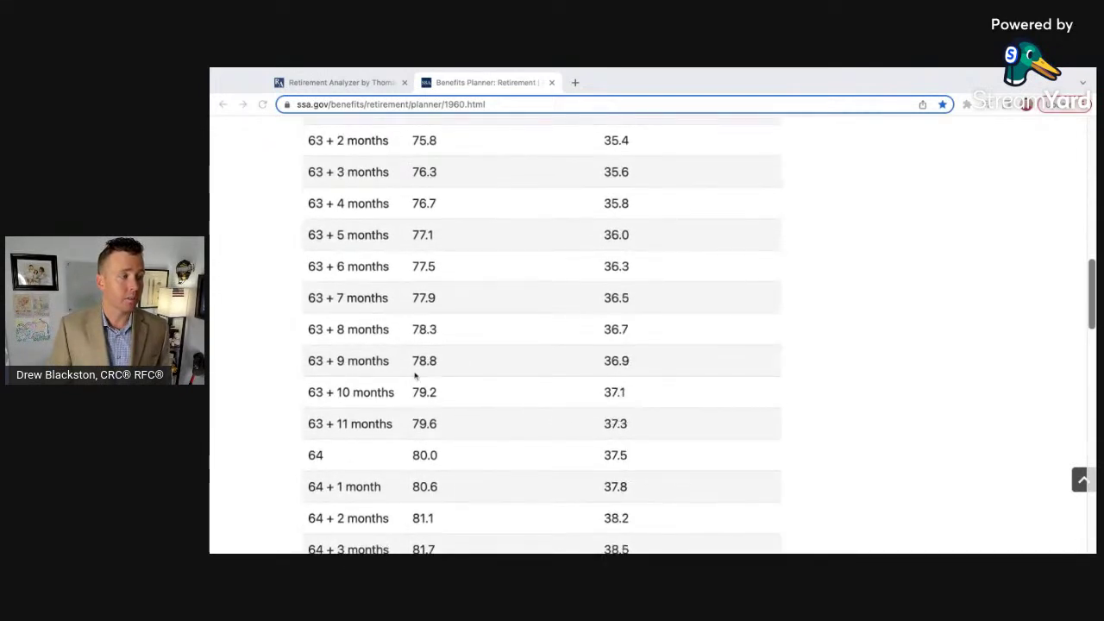
{"action": "scroll", "coordinate": [412, 377], "scroll_direction": "down", "scroll_amount": 1}
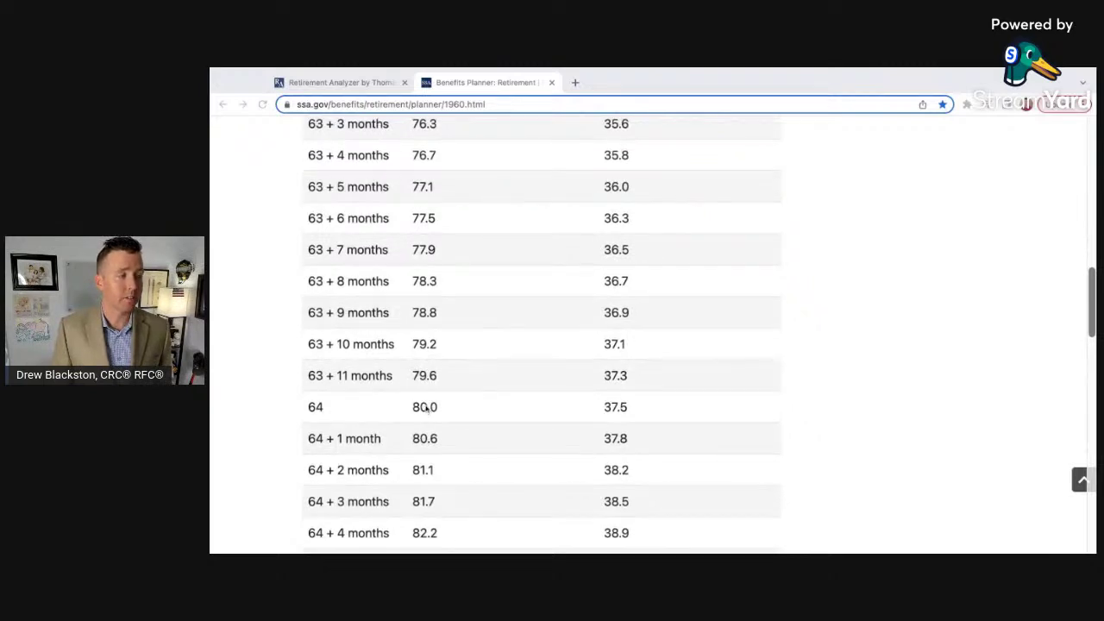
{"action": "scroll", "coordinate": [427, 410], "scroll_direction": "down", "scroll_amount": 3}
{"action": "scroll", "coordinate": [382, 451], "scroll_direction": "down", "scroll_amount": 1}
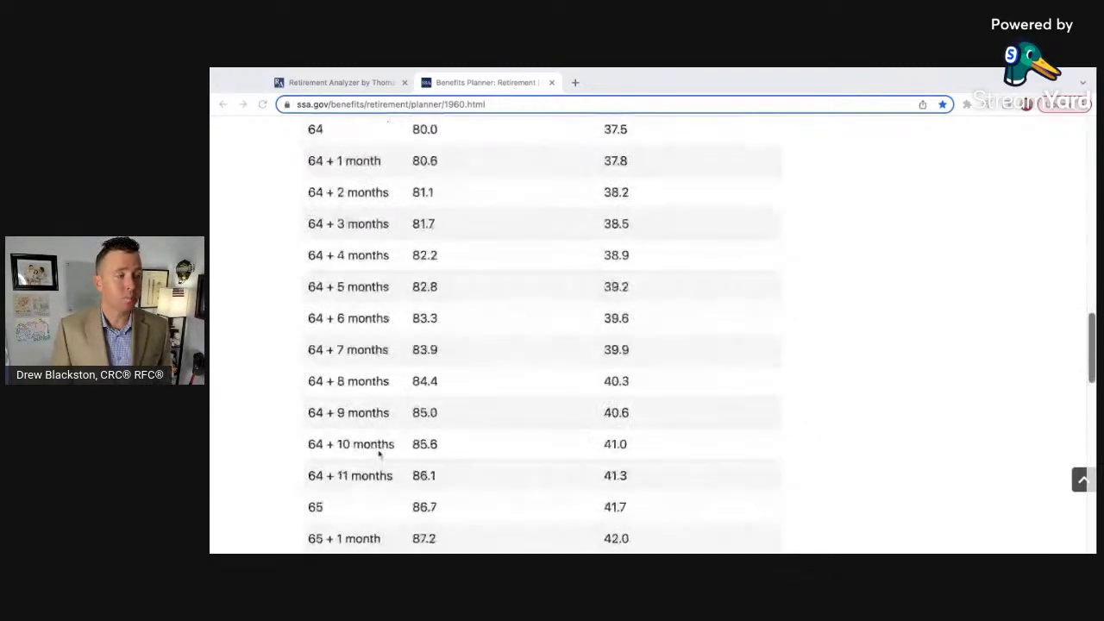
{"action": "scroll", "coordinate": [406, 505], "scroll_direction": "down", "scroll_amount": 2}
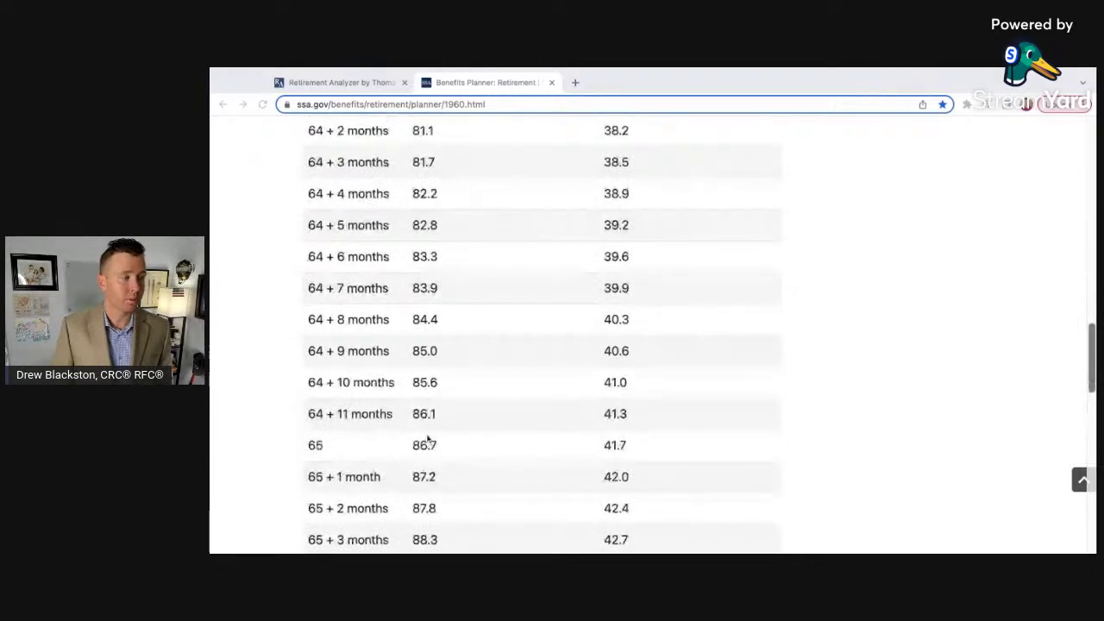
{"action": "scroll", "coordinate": [427, 440], "scroll_direction": "down", "scroll_amount": 5}
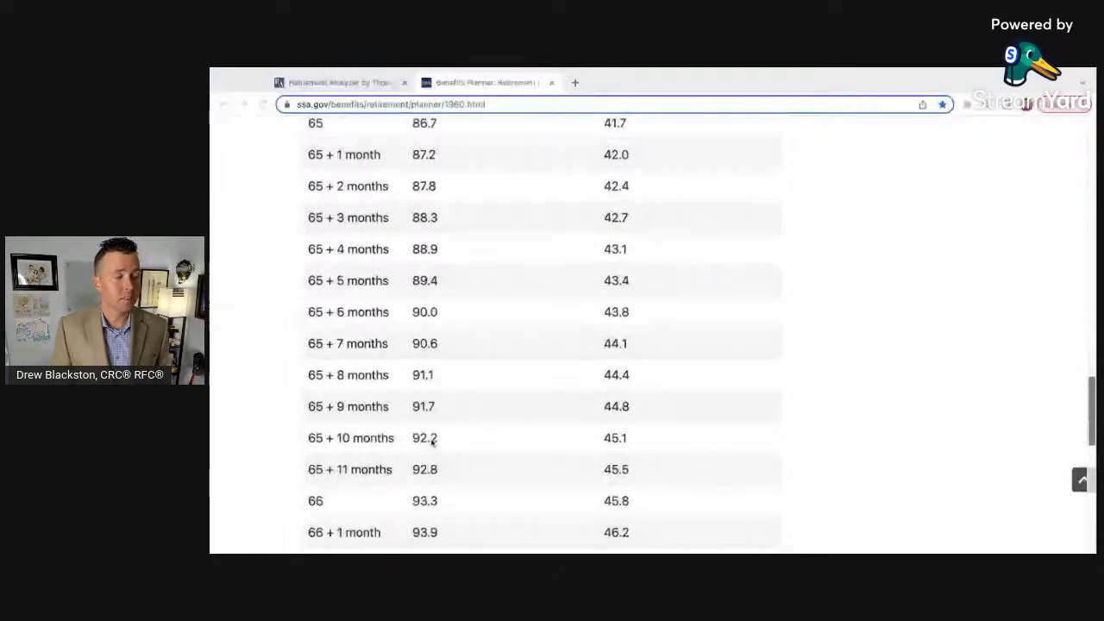
{"action": "scroll", "coordinate": [433, 441], "scroll_direction": "down", "scroll_amount": 1}
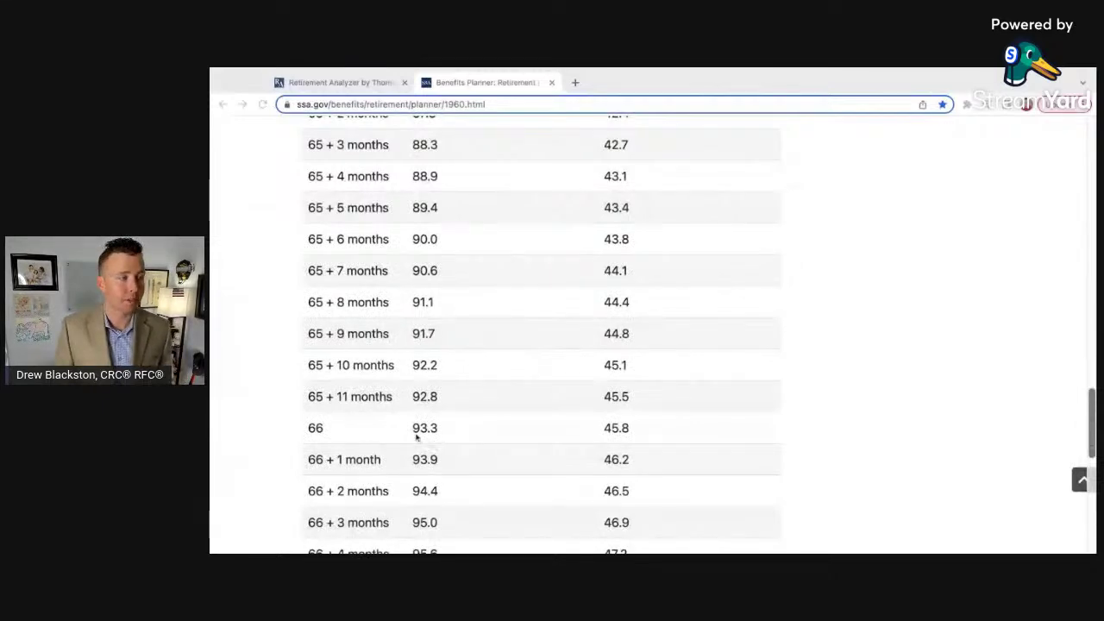
{"action": "scroll", "coordinate": [422, 434], "scroll_direction": "down", "scroll_amount": 1}
{"action": "scroll", "coordinate": [422, 434], "scroll_direction": "down", "scroll_amount": 5}
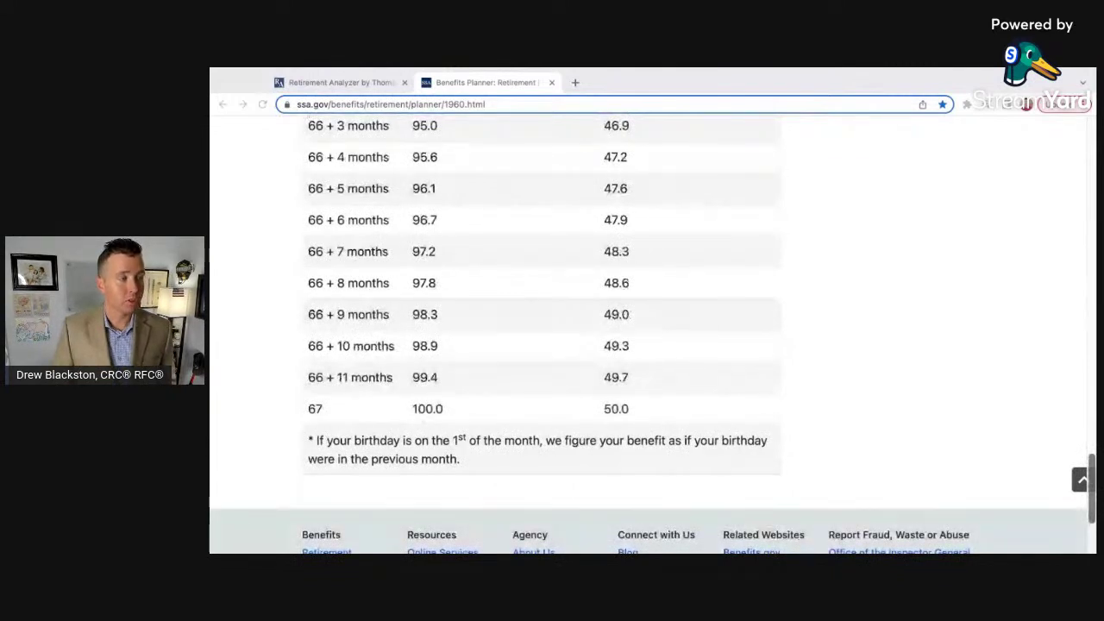
- Return to the Retirement Analyzer scenario and delete the non-qualified TOD account from its spendable assets
{"action": "left_click", "coordinate": [368, 84]}
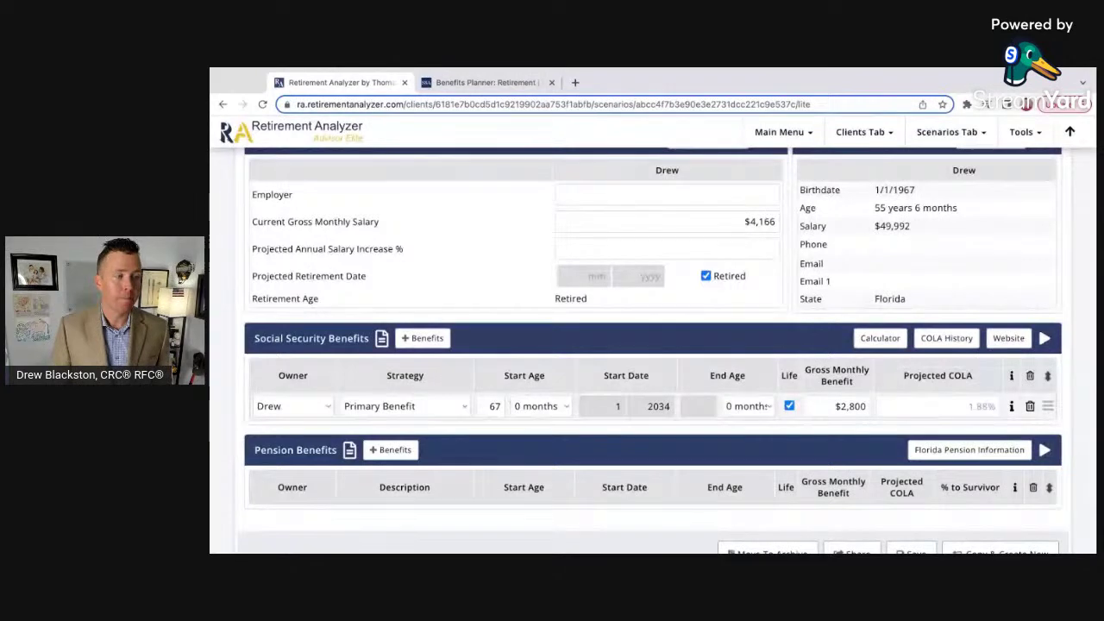
{"action": "scroll", "coordinate": [733, 476], "scroll_direction": "down", "scroll_amount": 1}
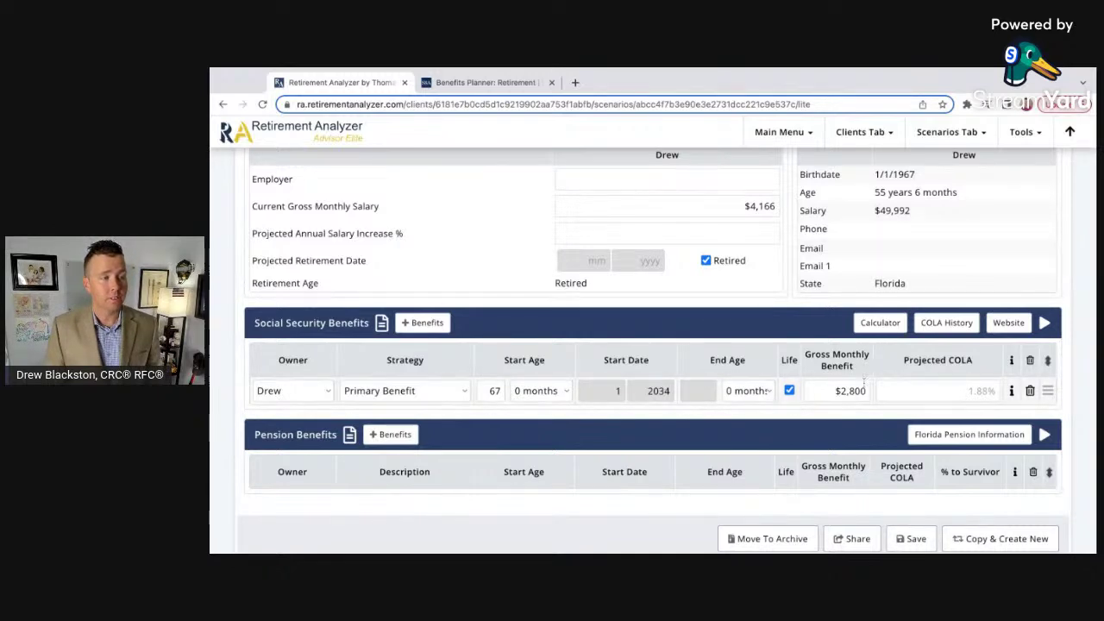
{"action": "scroll", "coordinate": [864, 383], "scroll_direction": "up", "scroll_amount": 3}
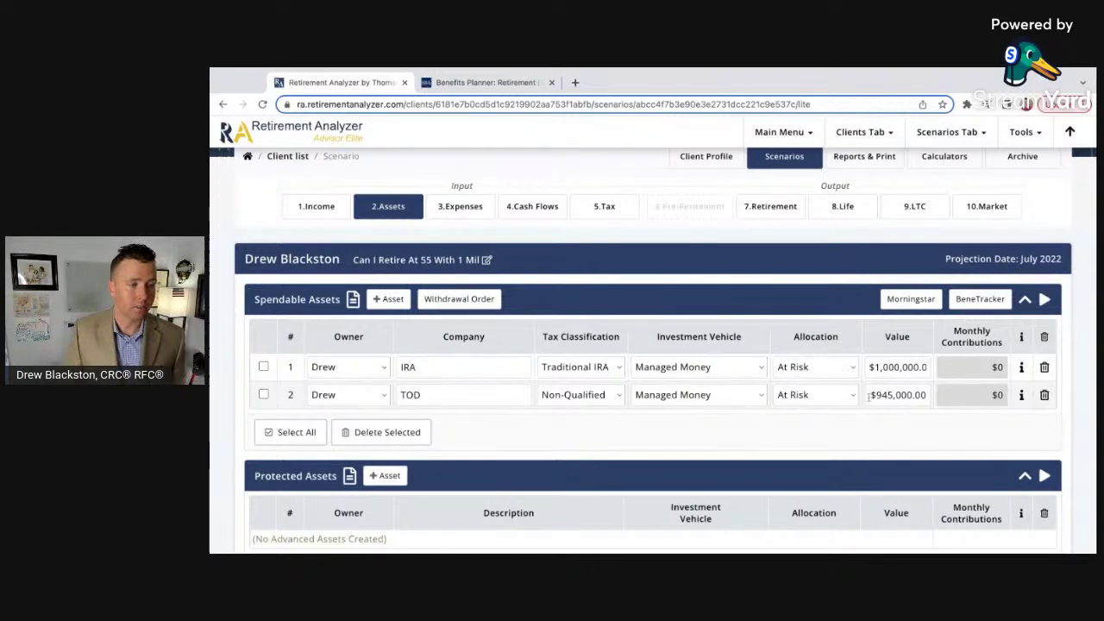
{"action": "left_click", "coordinate": [1043, 395]}
{"action": "left_click", "coordinate": [801, 387]}
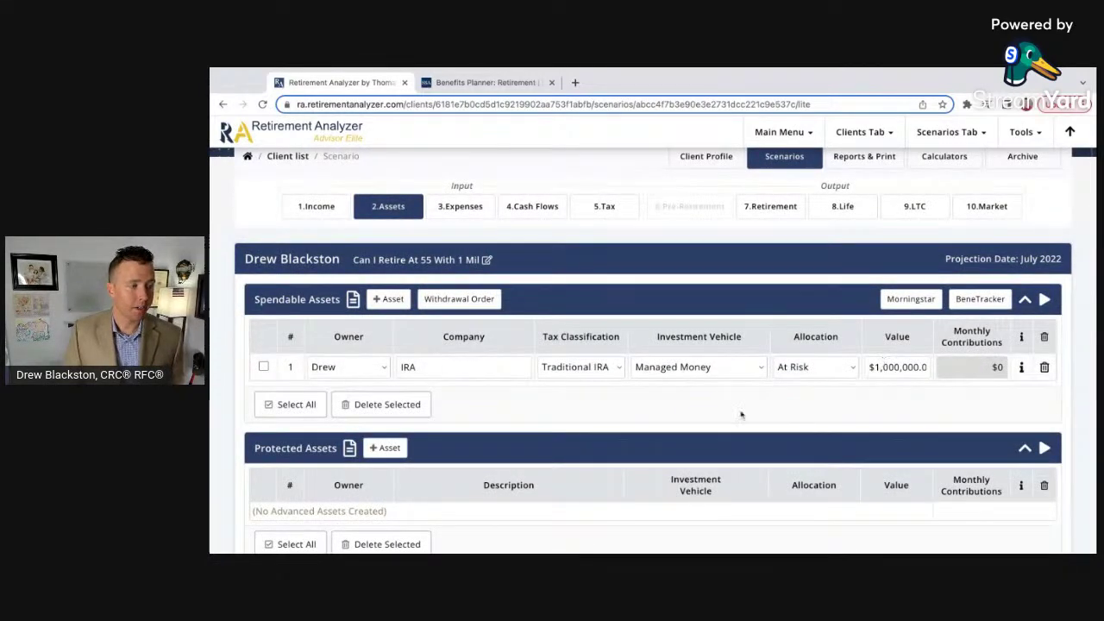
- Change the IRA asset's tax classification to 401(k) and its company name to 401k
{"action": "scroll", "coordinate": [740, 415], "scroll_direction": "down", "scroll_amount": 1}
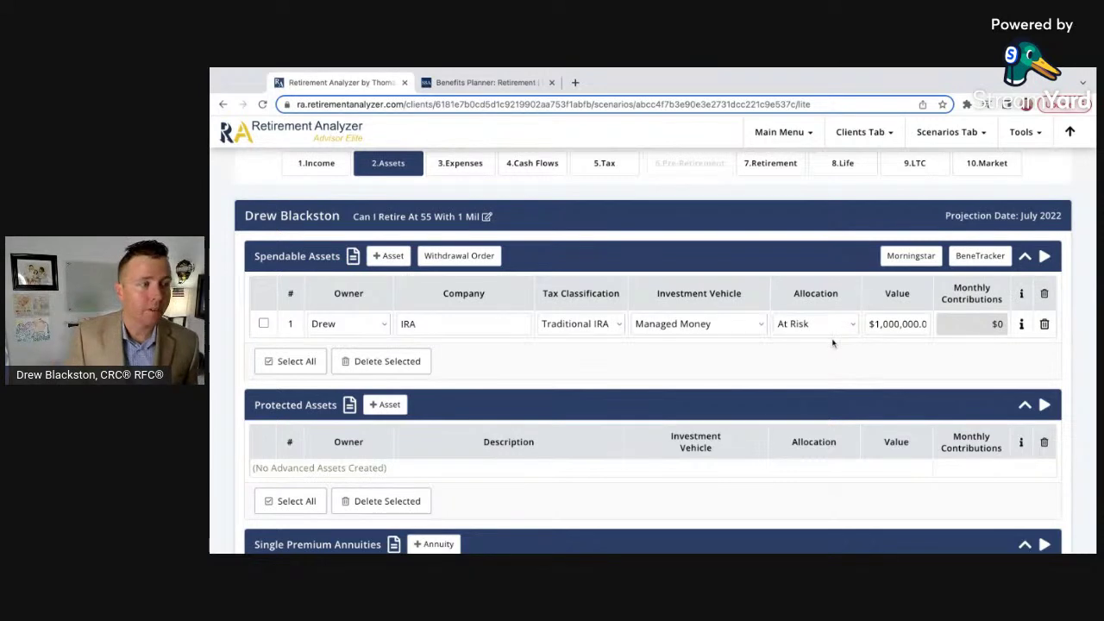
{"action": "left_click", "coordinate": [580, 324]}
{"action": "left_click", "coordinate": [469, 324]}
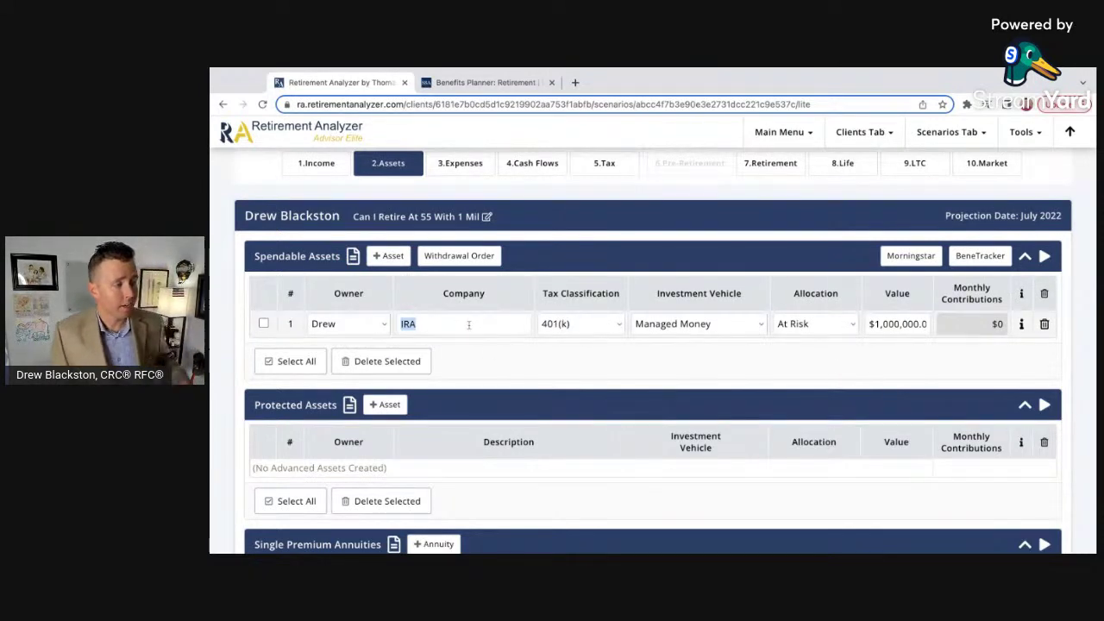
{"action": "type", "text": "401k"}
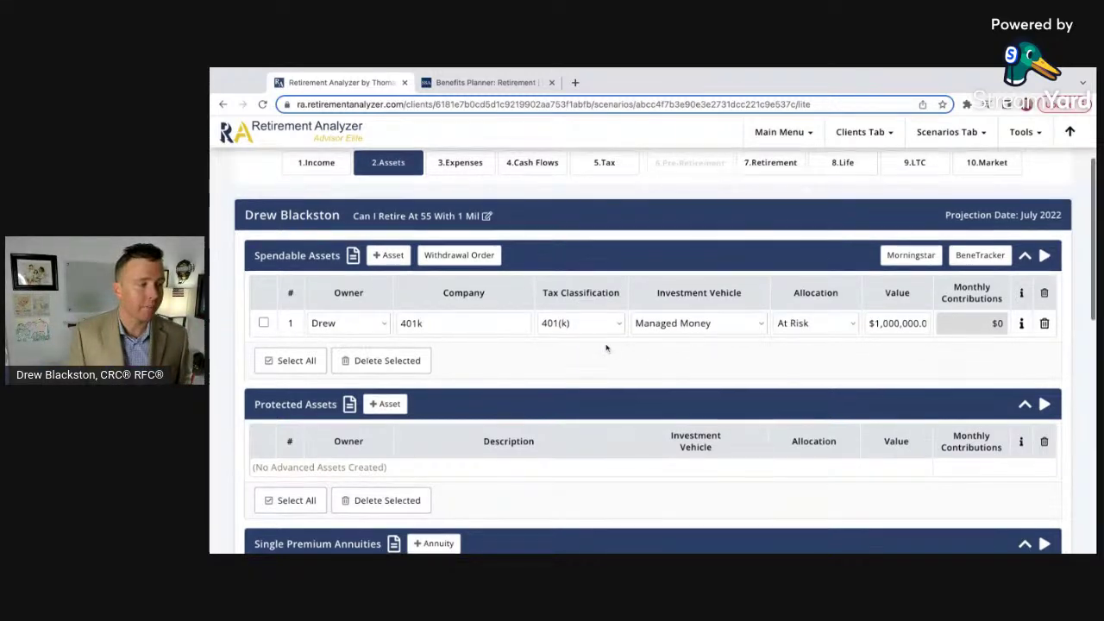
- Review the annuity, risk and tax analysis sections of the assets and the individual retirement rates of return
{"action": "scroll", "coordinate": [606, 348], "scroll_direction": "down", "scroll_amount": 1}
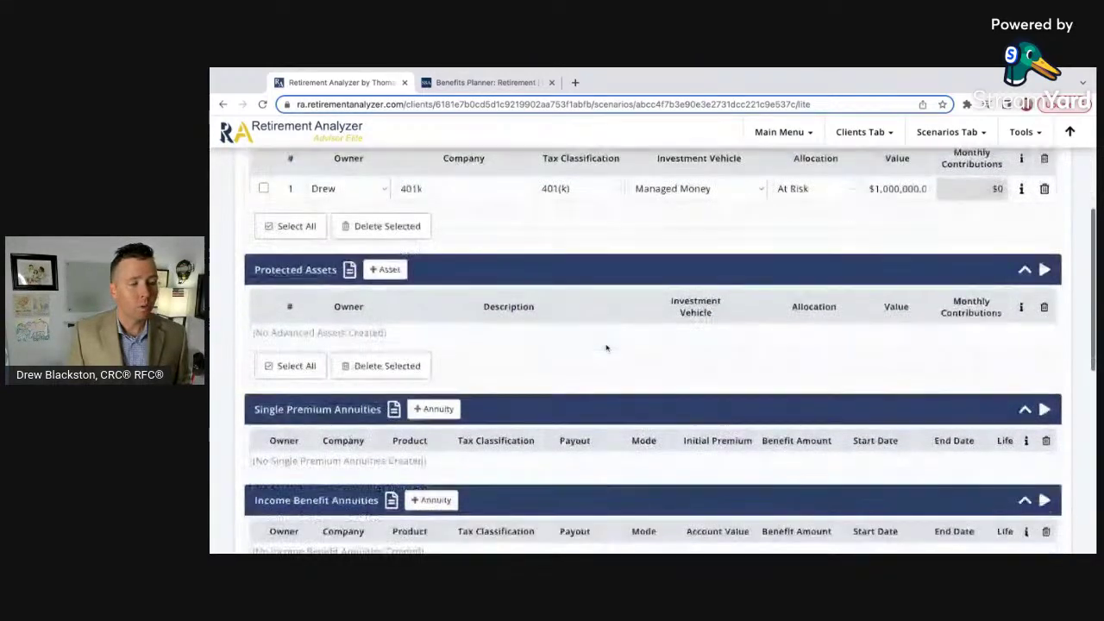
{"action": "scroll", "coordinate": [606, 348], "scroll_direction": "down", "scroll_amount": 1}
{"action": "scroll", "coordinate": [606, 348], "scroll_direction": "down", "scroll_amount": 2}
{"action": "scroll", "coordinate": [607, 348], "scroll_direction": "down", "scroll_amount": 1}
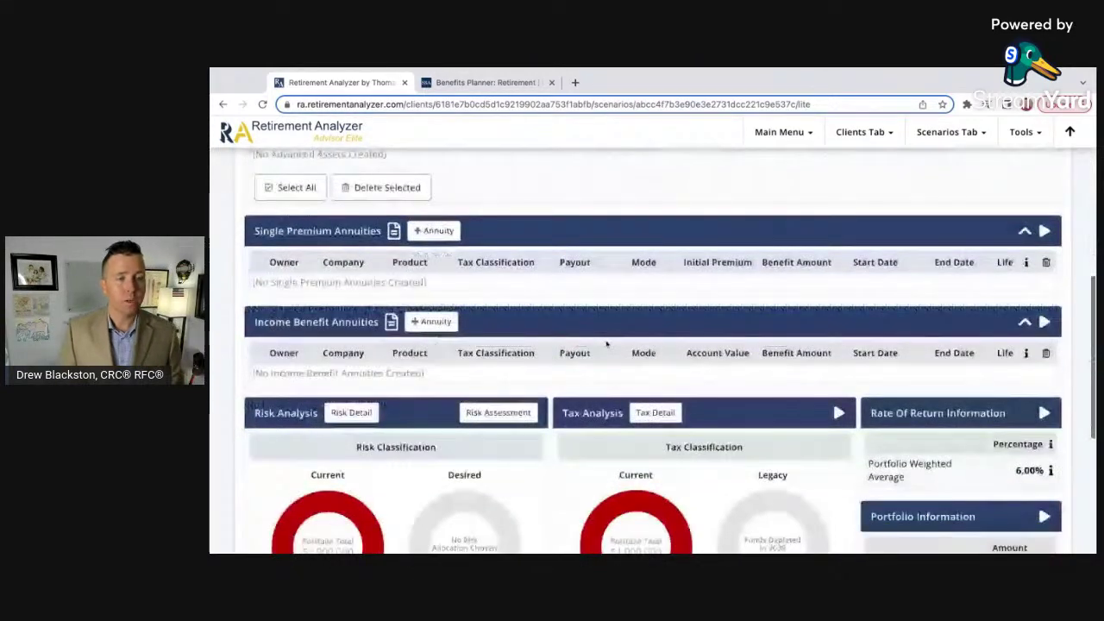
{"action": "scroll", "coordinate": [607, 345], "scroll_direction": "down", "scroll_amount": 1}
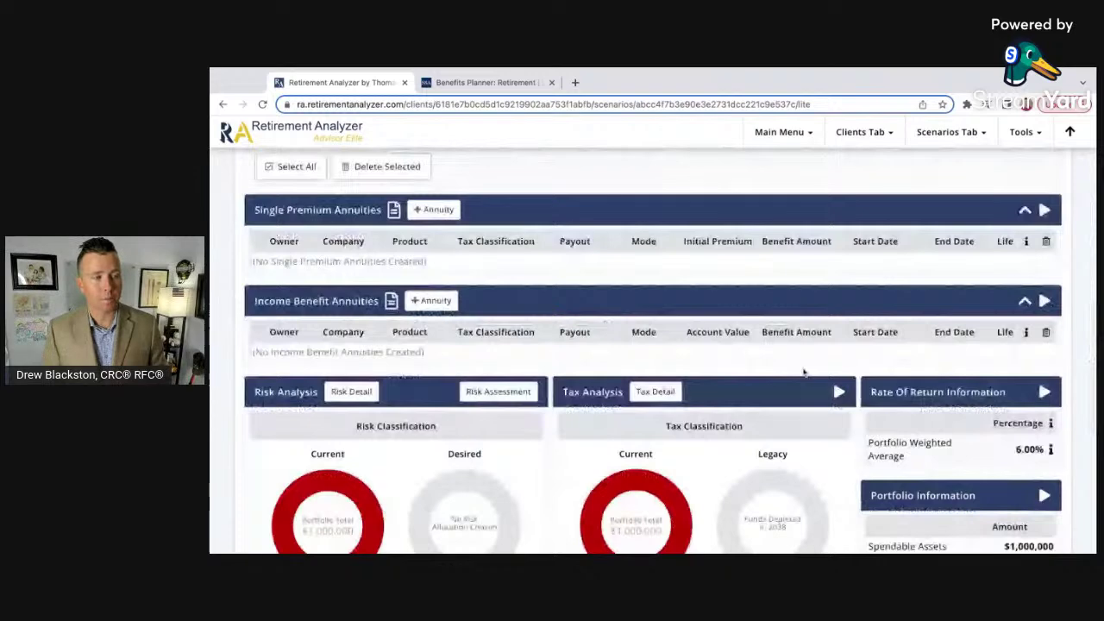
{"action": "scroll", "coordinate": [804, 371], "scroll_direction": "down", "scroll_amount": 2}
{"action": "scroll", "coordinate": [804, 371], "scroll_direction": "down", "scroll_amount": 1}
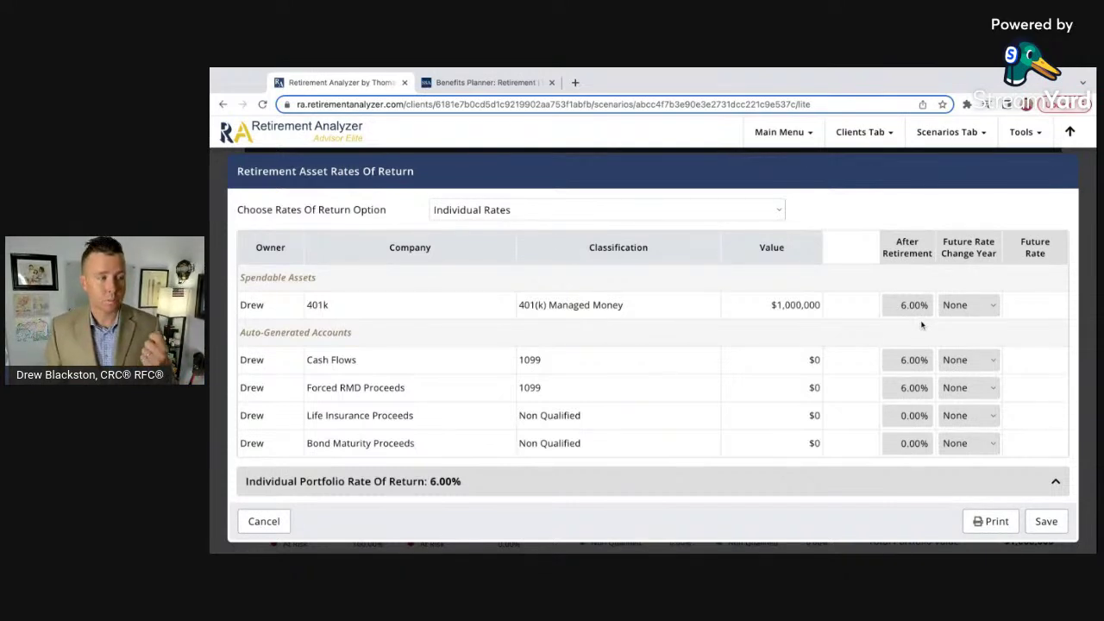
{"action": "left_click", "coordinate": [1046, 522]}
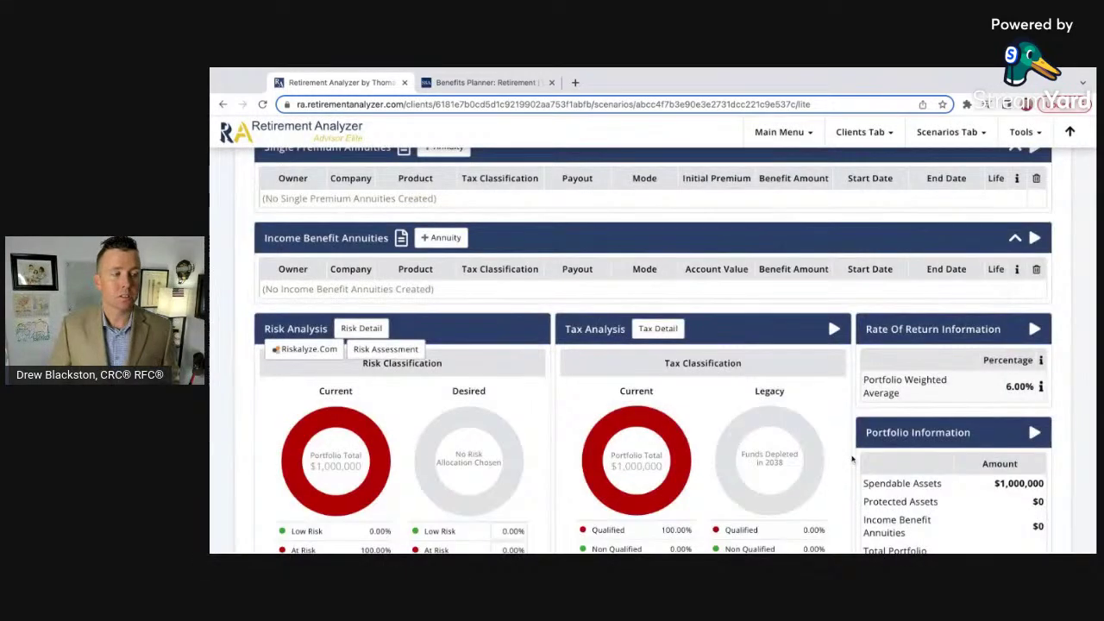
- Reopen the retirement asset rates of return from the portfolio weighted average for editing
{"action": "scroll", "coordinate": [858, 467], "scroll_direction": "up", "scroll_amount": 2}
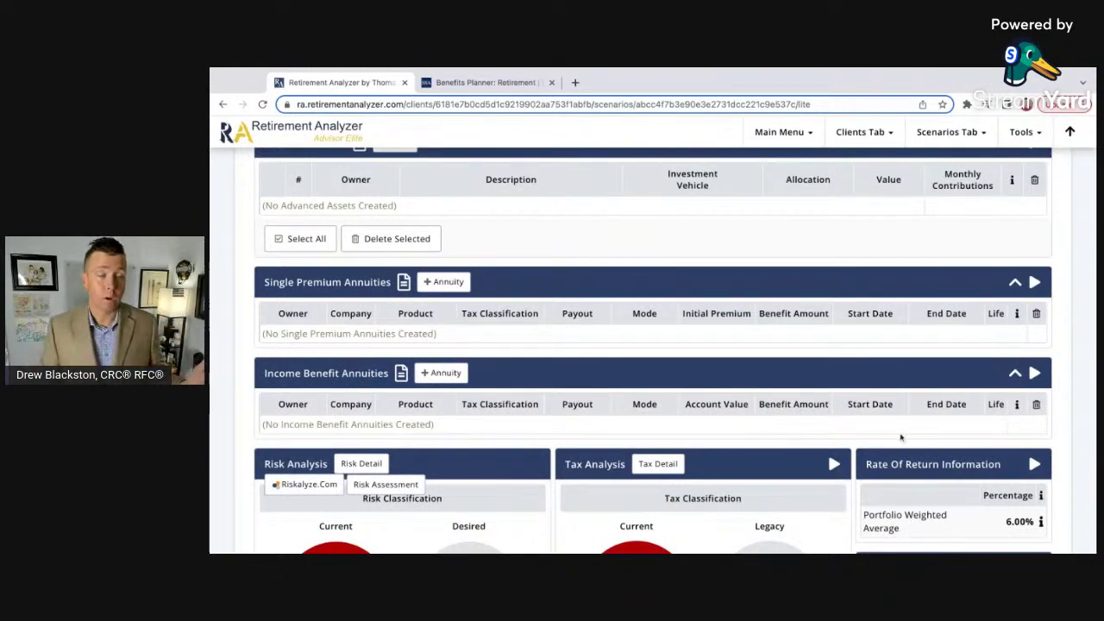
{"action": "scroll", "coordinate": [1041, 436], "scroll_direction": "down", "scroll_amount": 2}
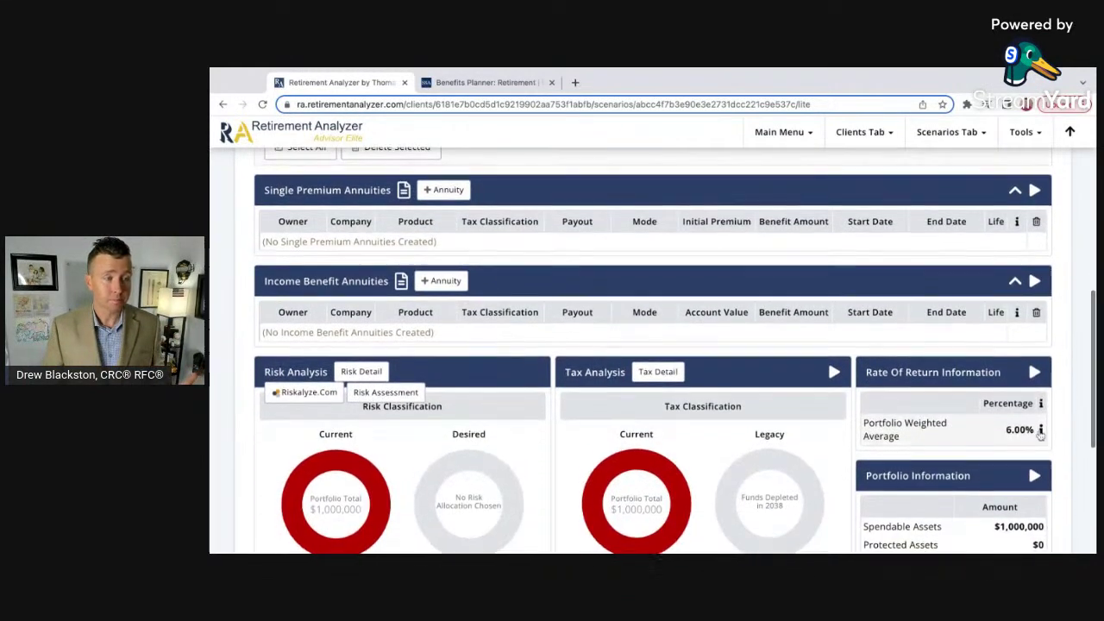
{"action": "left_click", "coordinate": [1041, 431]}
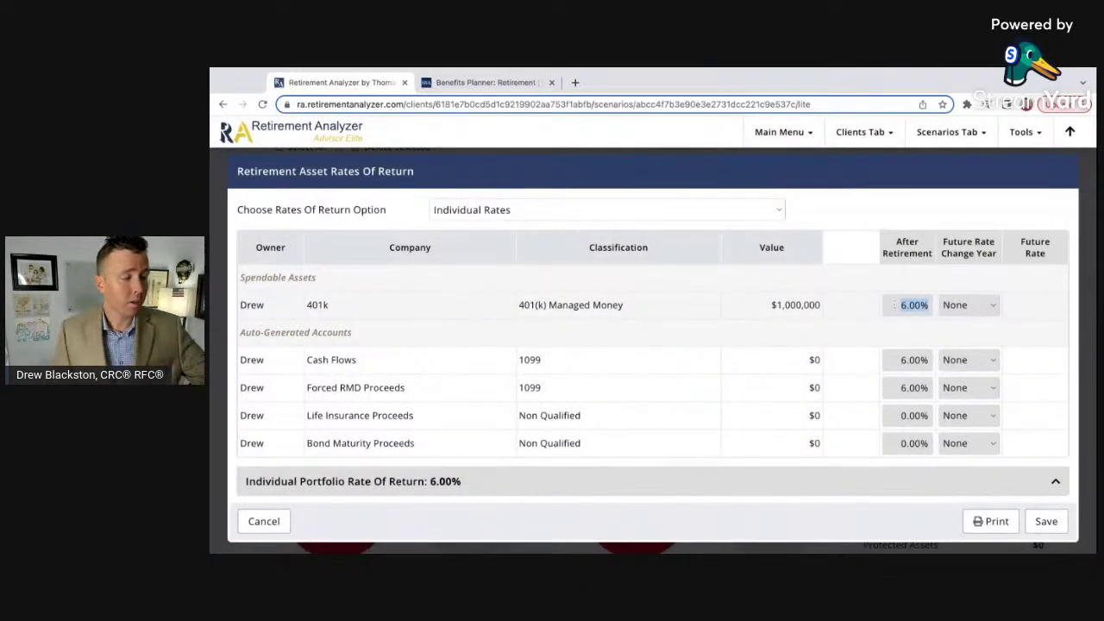
- Set the after-retirement rate of return to 5% for the 401k, Cash Flows and Forced RMD Proceeds
{"action": "type", "text": "5"}
{"action": "left_click", "coordinate": [916, 360]}
{"action": "type", "text": "5"}
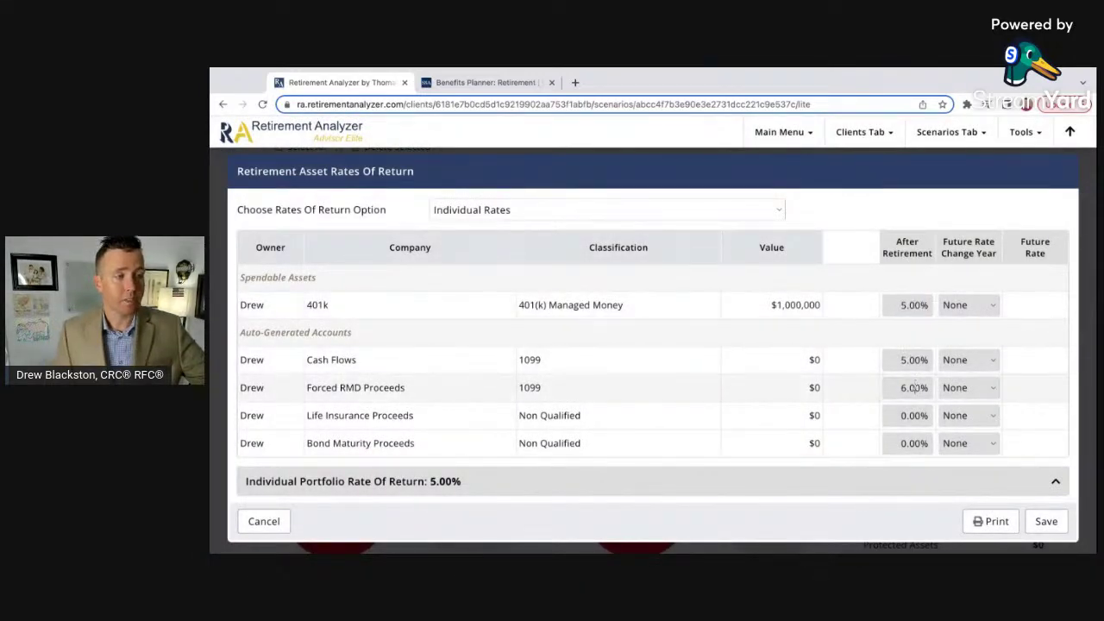
{"action": "left_click", "coordinate": [914, 387]}
{"action": "type", "text": "5"}
{"action": "left_click", "coordinate": [897, 334]}
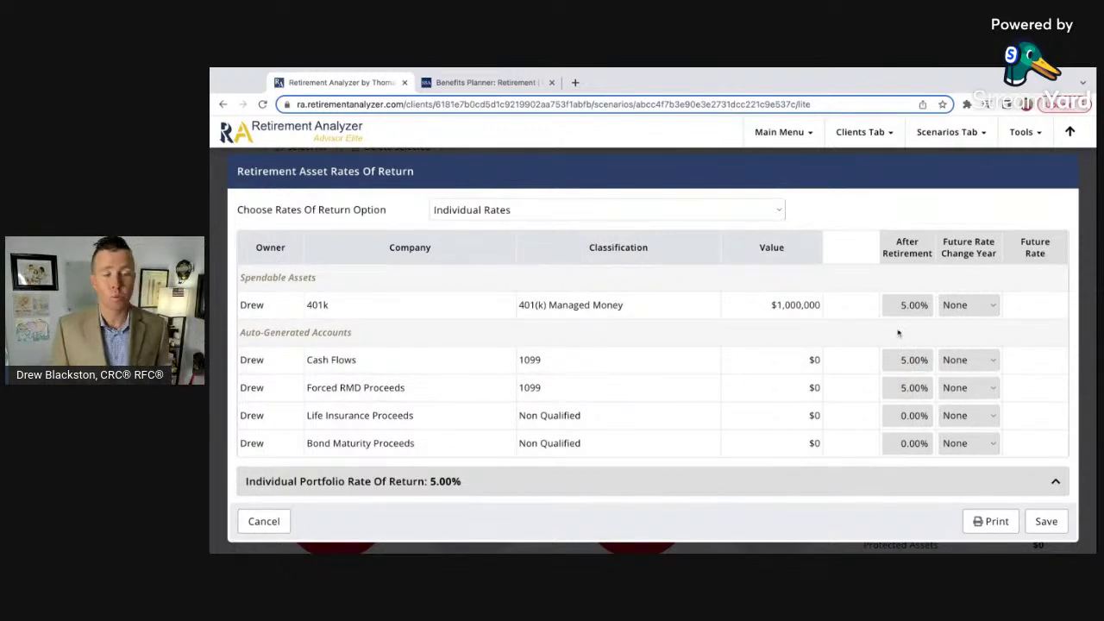
- Set the after-retirement rate of return to 4% for the 401k, Cash Flows and Forced RMD Proceeds
{"action": "left_click", "coordinate": [915, 304]}
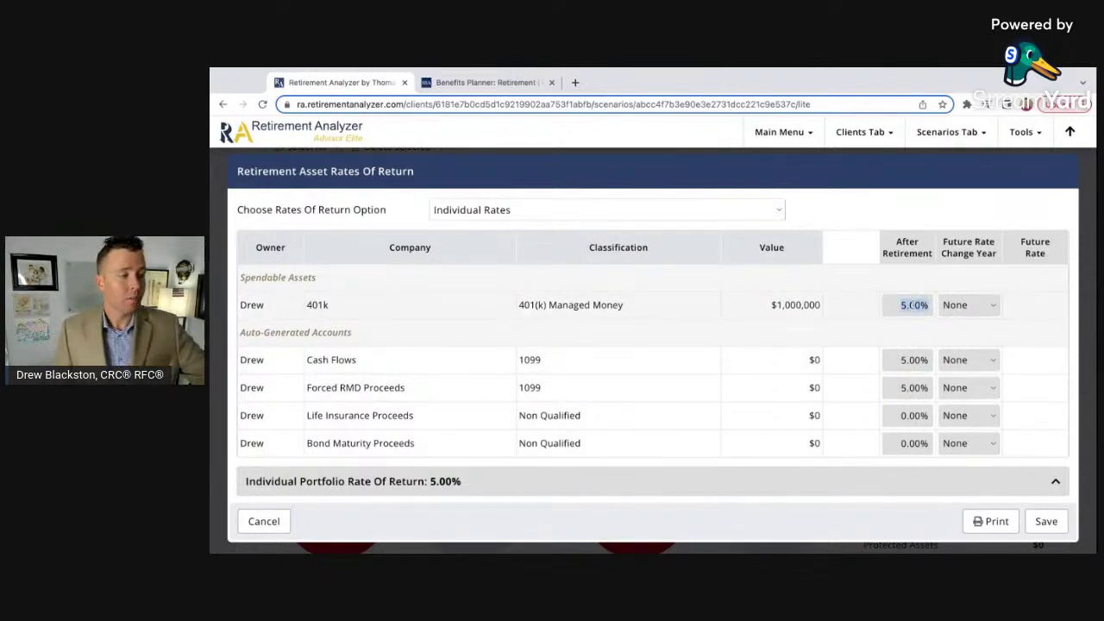
{"action": "type", "text": "4"}
{"action": "left_click", "coordinate": [916, 359]}
{"action": "type", "text": "4"}
{"action": "left_click", "coordinate": [915, 388]}
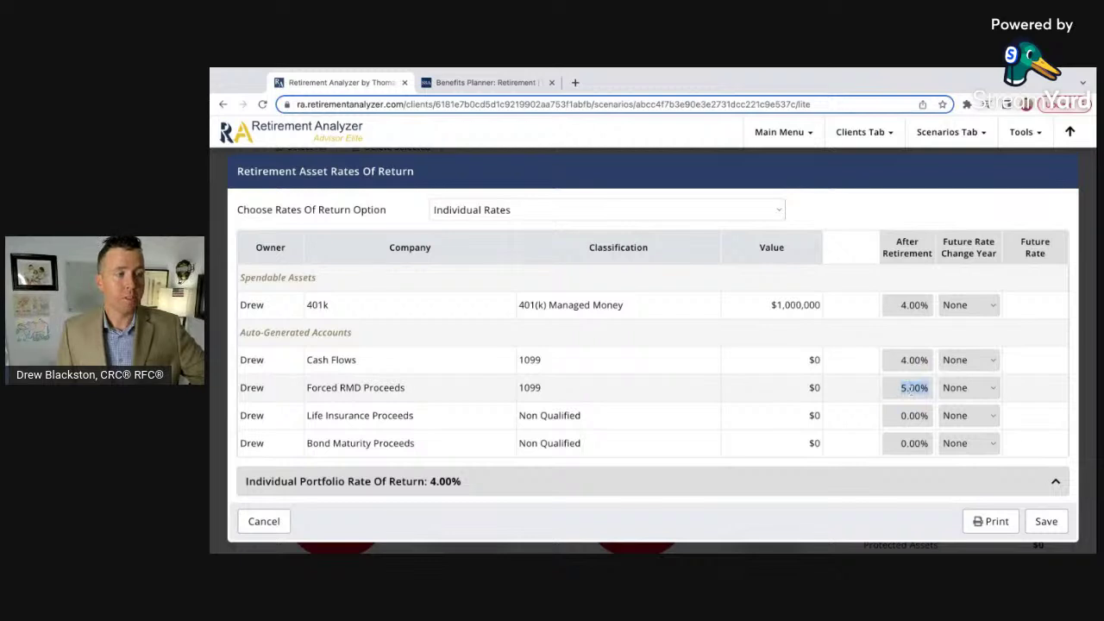
{"action": "type", "text": "4"}
{"action": "left_click", "coordinate": [923, 334]}
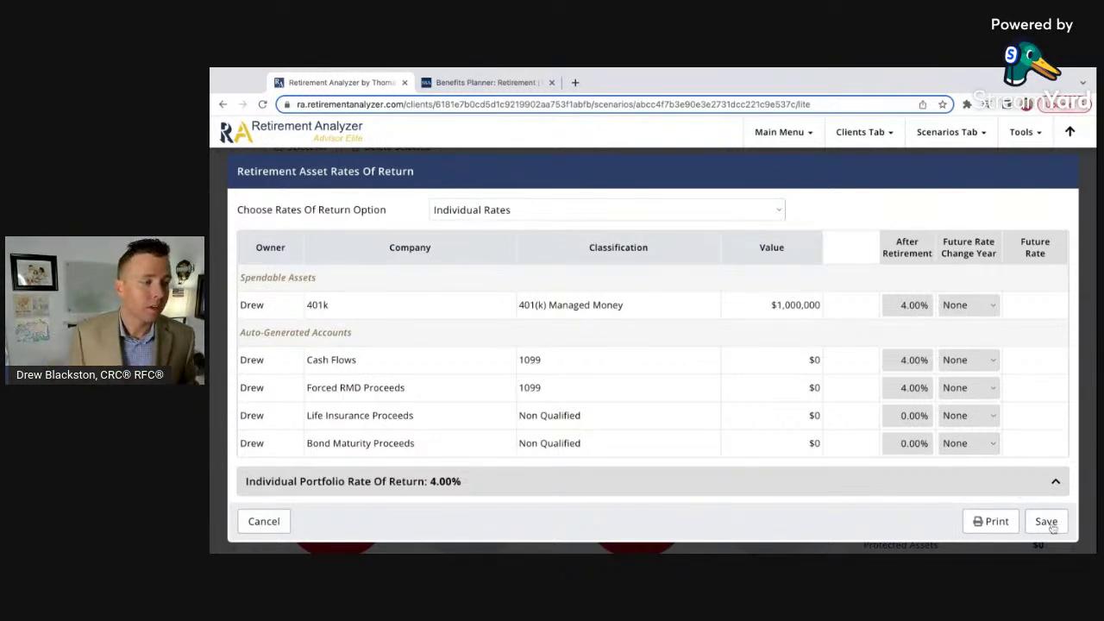
- Set the after-retirement rate of return to 6% for the 401k, Cash Flows and Forced RMD Proceeds, and save the rates
{"action": "left_click", "coordinate": [910, 305]}
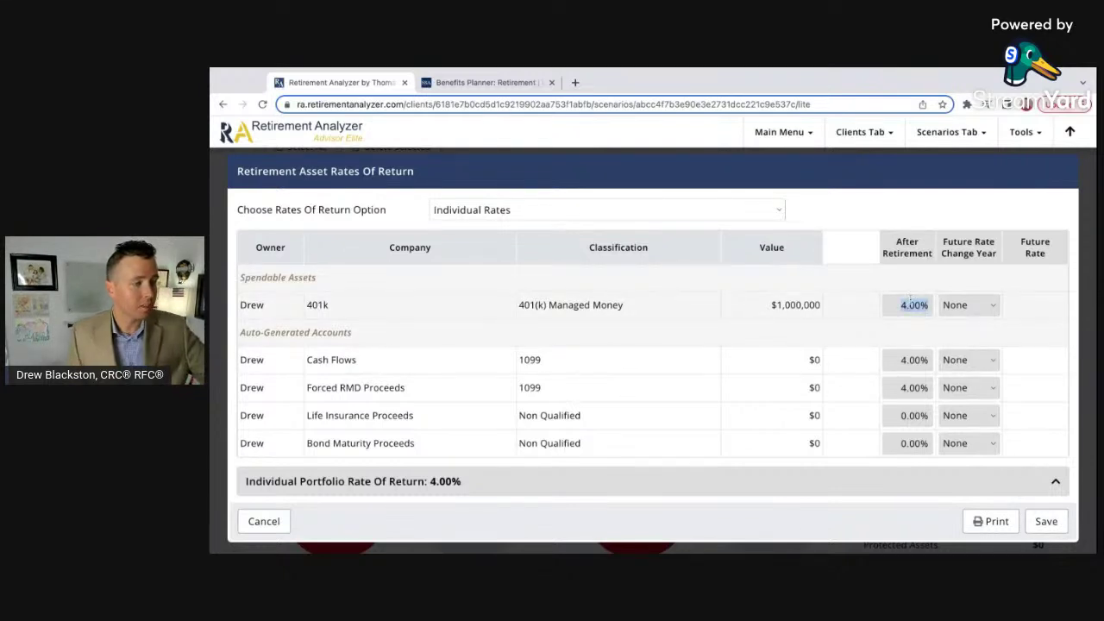
{"action": "type", "text": "6"}
{"action": "left_click", "coordinate": [915, 362]}
{"action": "type", "text": "6"}
{"action": "left_click", "coordinate": [915, 387]}
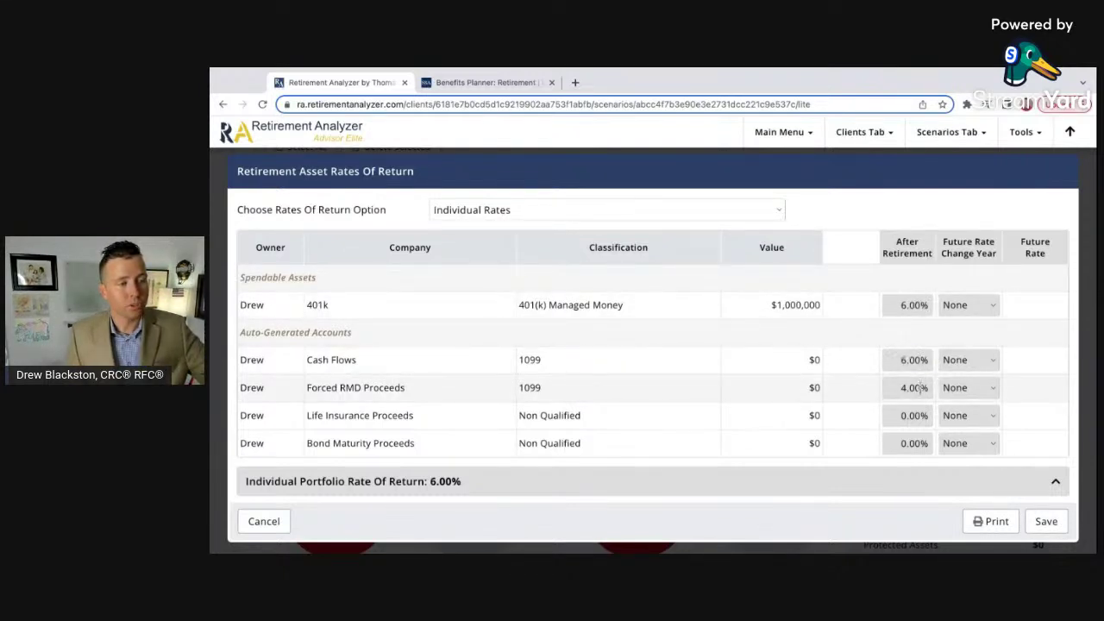
{"action": "type", "text": "6"}
{"action": "left_click", "coordinate": [1044, 521]}
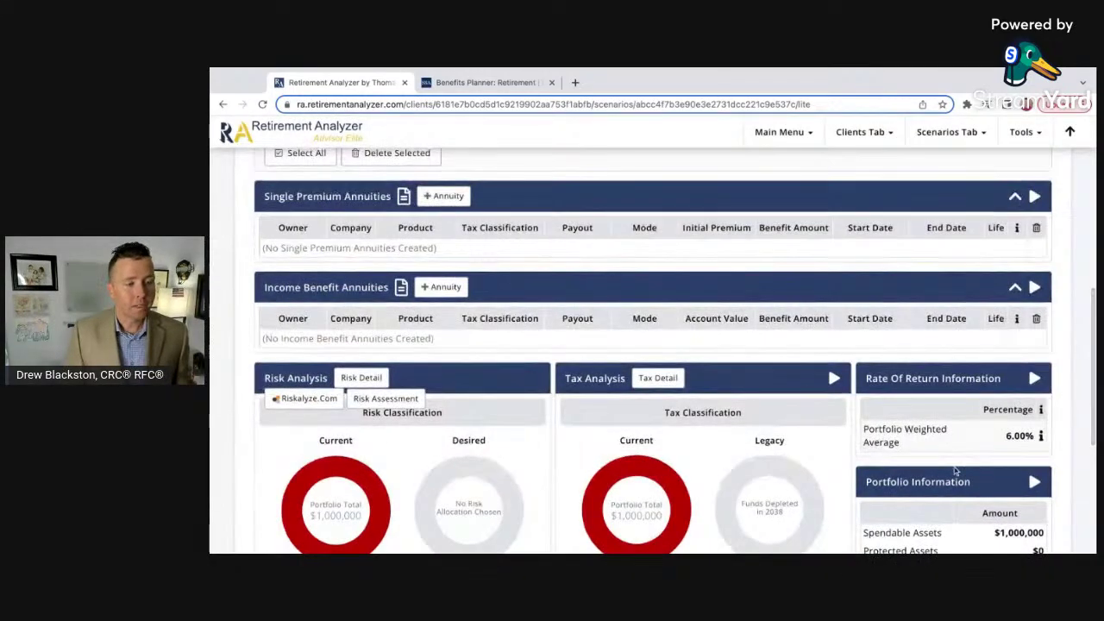
- Set the scenario's current monthly expense after tax to $5,000
{"action": "scroll", "coordinate": [949, 437], "scroll_direction": "up", "scroll_amount": 3}
{"action": "scroll", "coordinate": [949, 437], "scroll_direction": "up", "scroll_amount": 5}
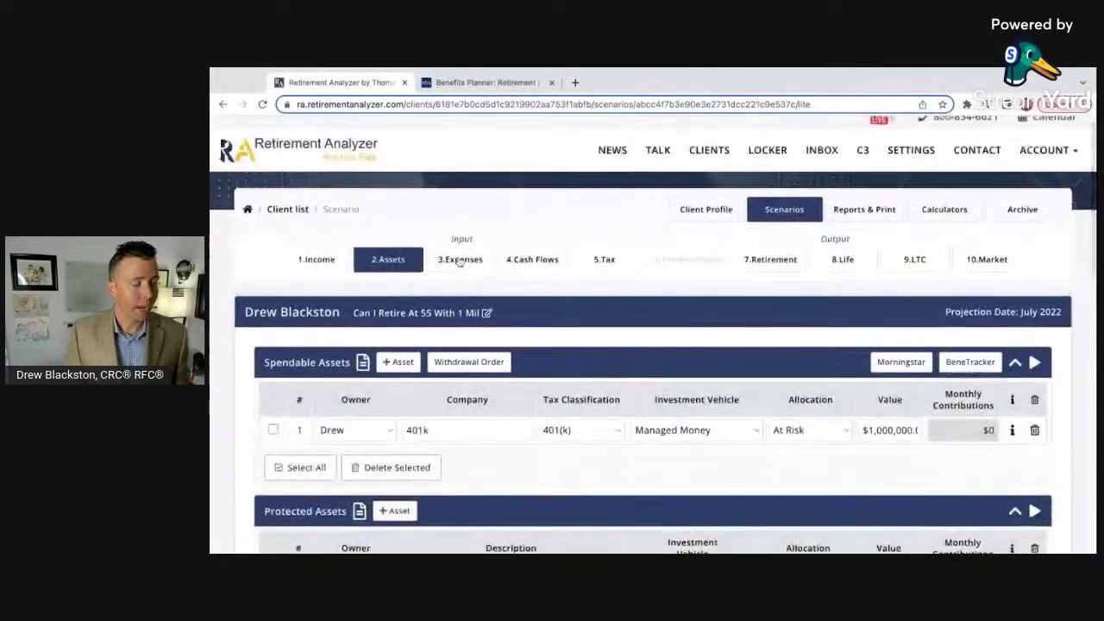
{"action": "left_click", "coordinate": [460, 262]}
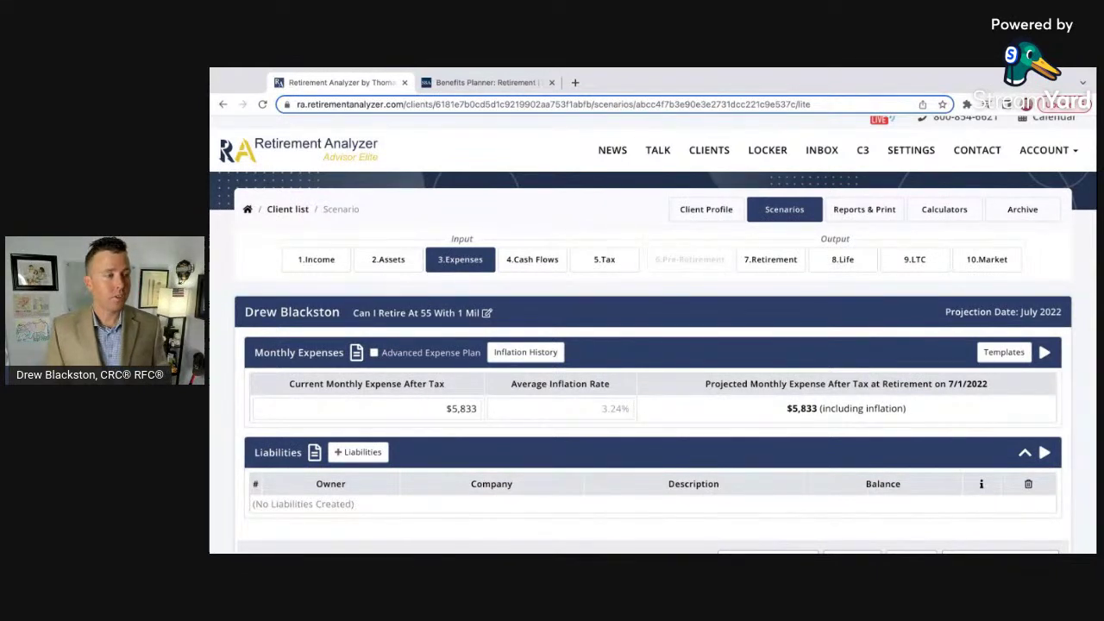
{"action": "left_click_drag", "start_coordinate": [444, 409], "coordinate": [489, 408]}
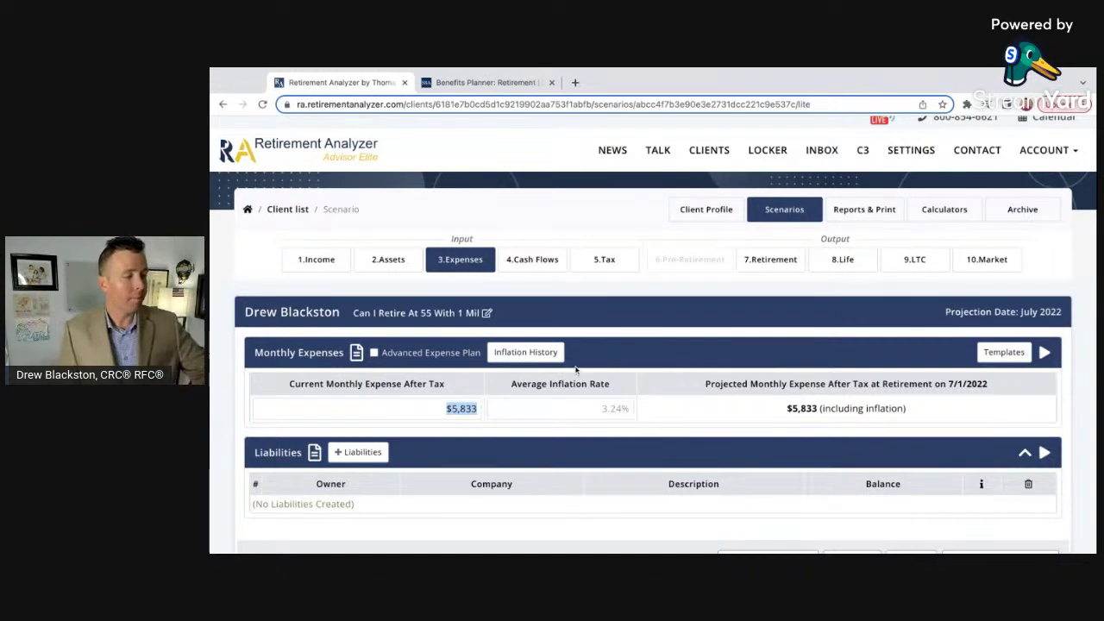
{"action": "type", "text": "5000"}
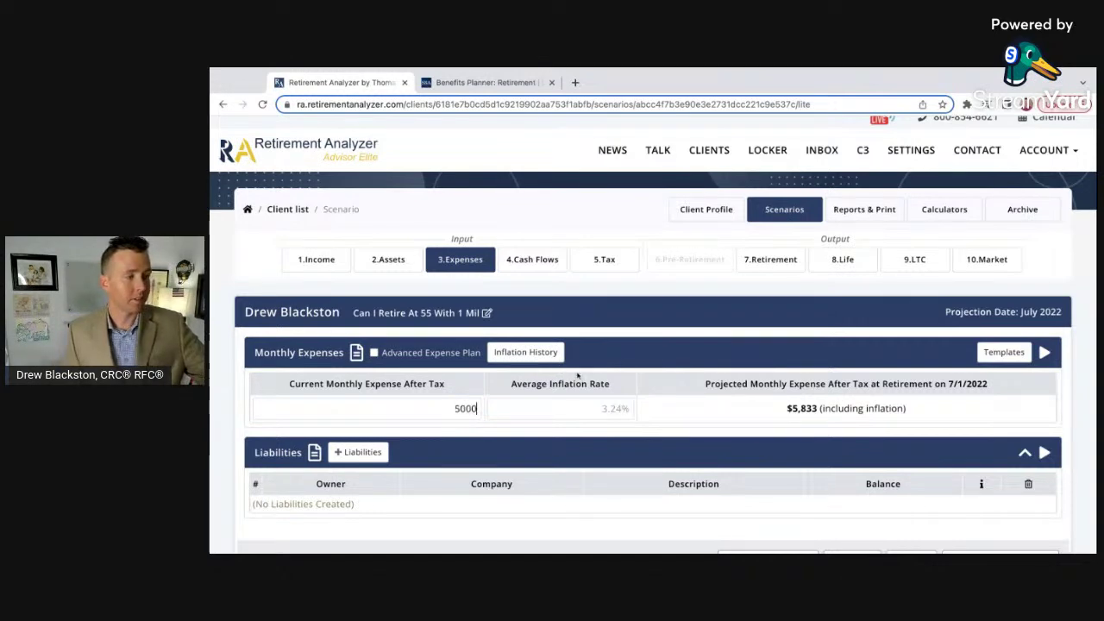
{"action": "left_click", "coordinate": [497, 435]}
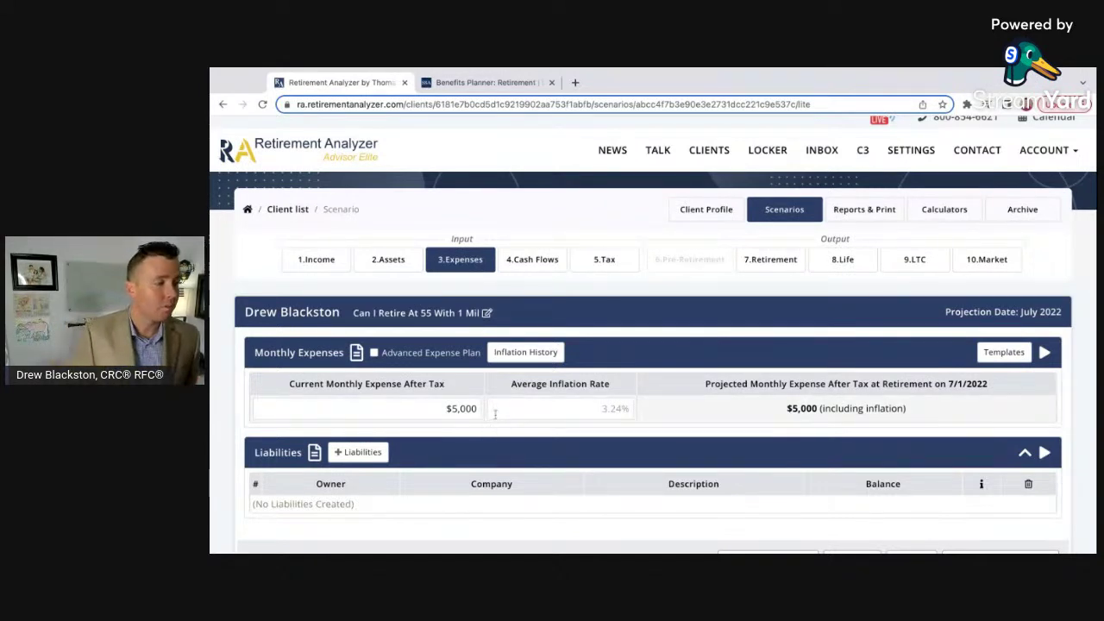
- Examine the historical inflation rates by year along with the 108-year and current 10-year averages
{"action": "scroll", "coordinate": [710, 409], "scroll_direction": "down", "scroll_amount": 1}
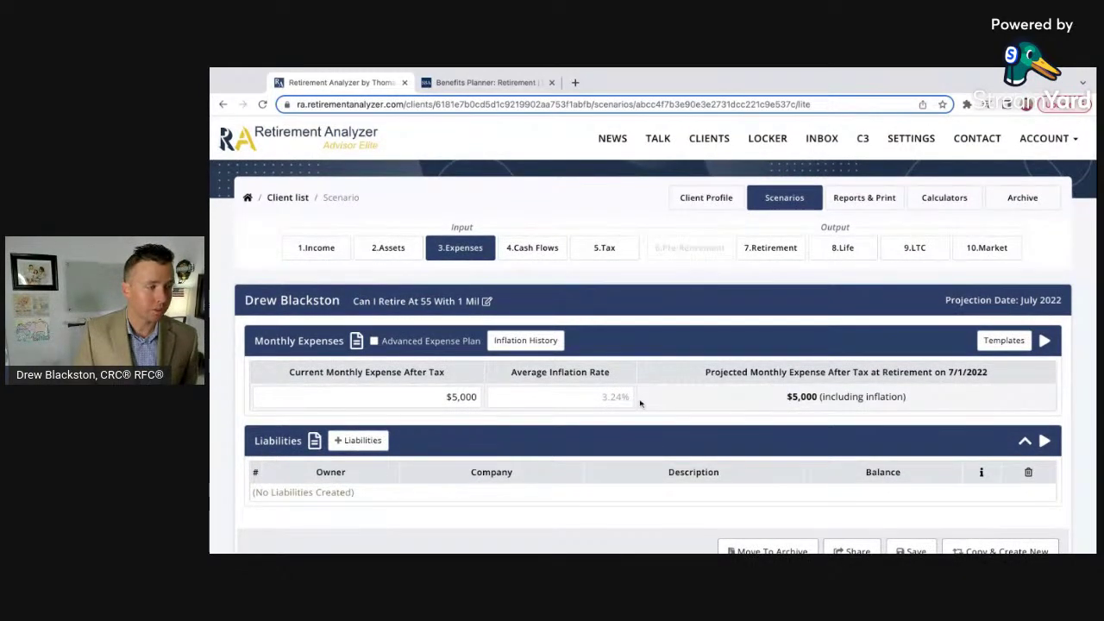
{"action": "left_click", "coordinate": [527, 342]}
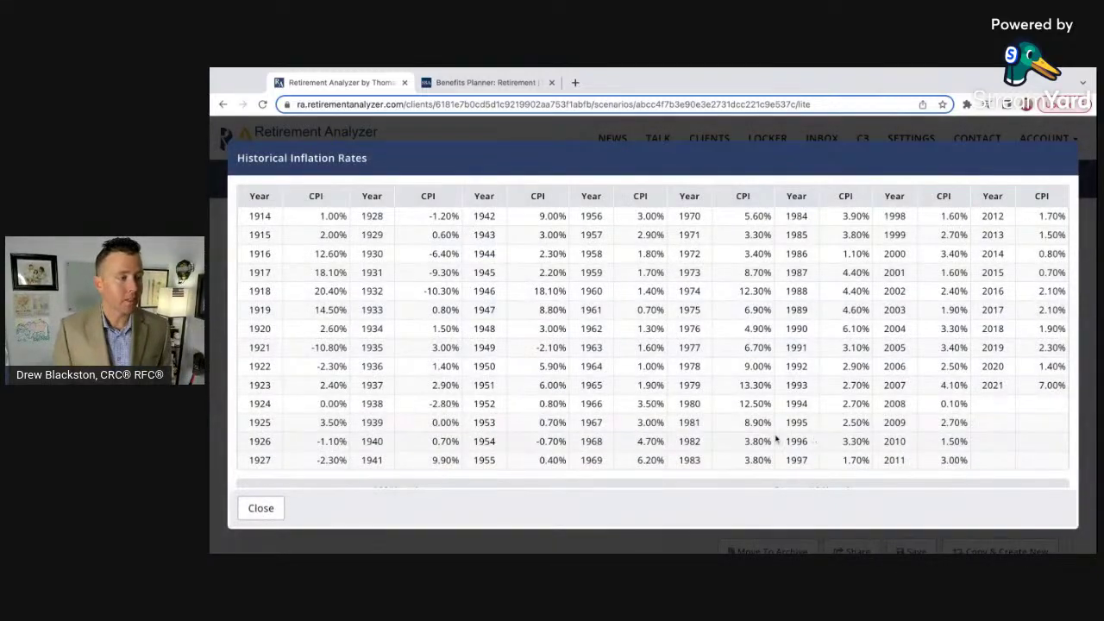
{"action": "scroll", "coordinate": [641, 419], "scroll_direction": "down", "scroll_amount": 2}
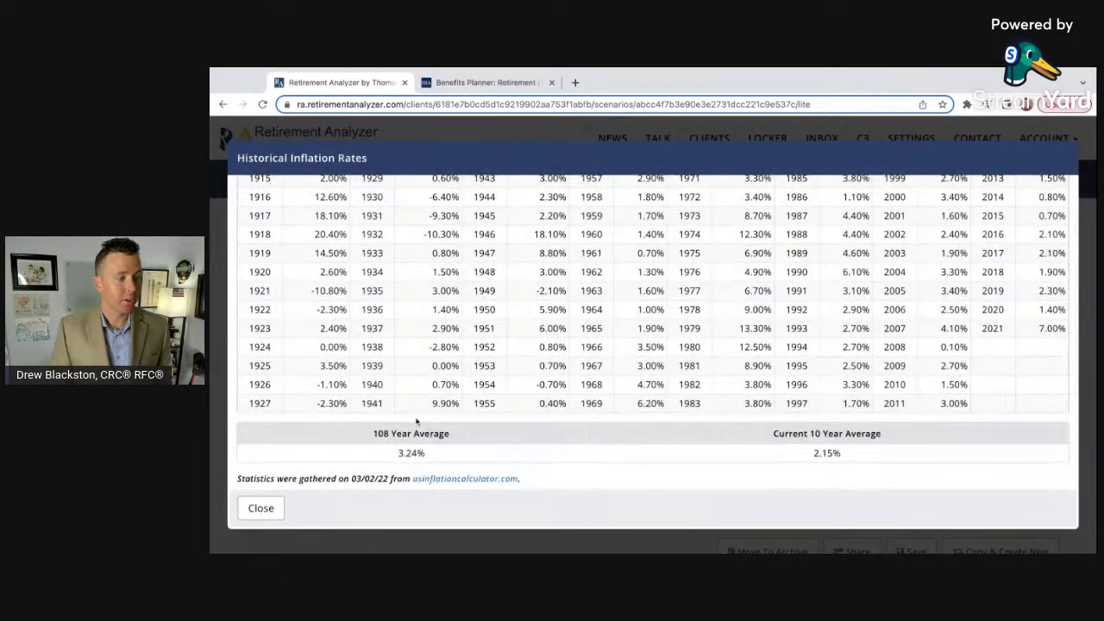
{"action": "scroll", "coordinate": [424, 446], "scroll_direction": "up", "scroll_amount": 2}
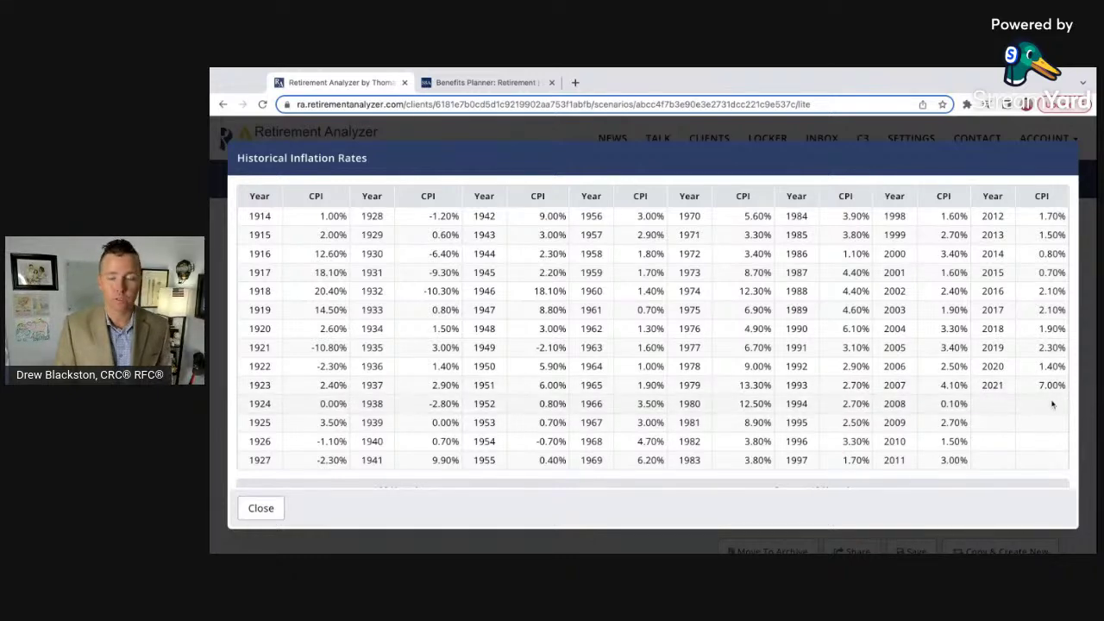
{"action": "scroll", "coordinate": [1026, 403], "scroll_direction": "down", "scroll_amount": 2}
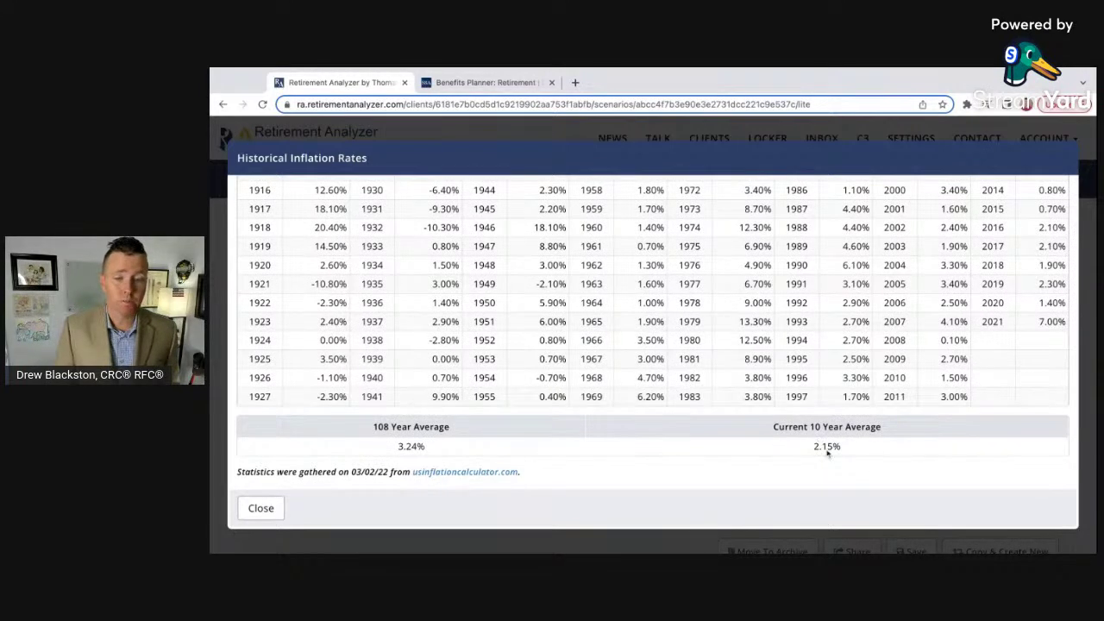
{"action": "scroll", "coordinate": [949, 434], "scroll_direction": "up", "scroll_amount": 1}
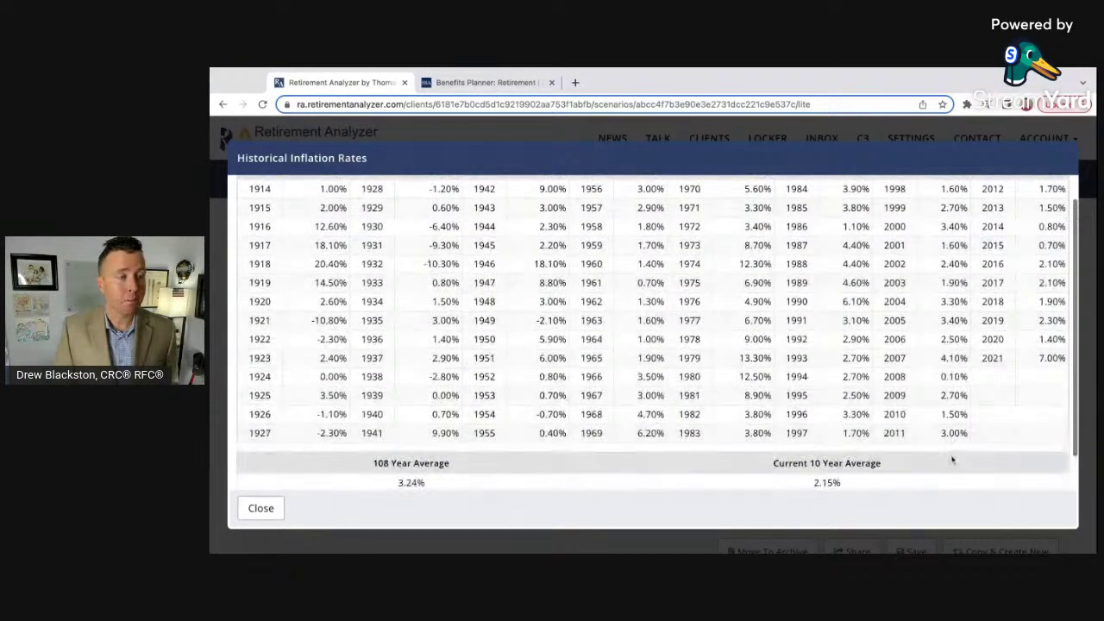
{"action": "scroll", "coordinate": [1040, 342], "scroll_direction": "up", "scroll_amount": 1}
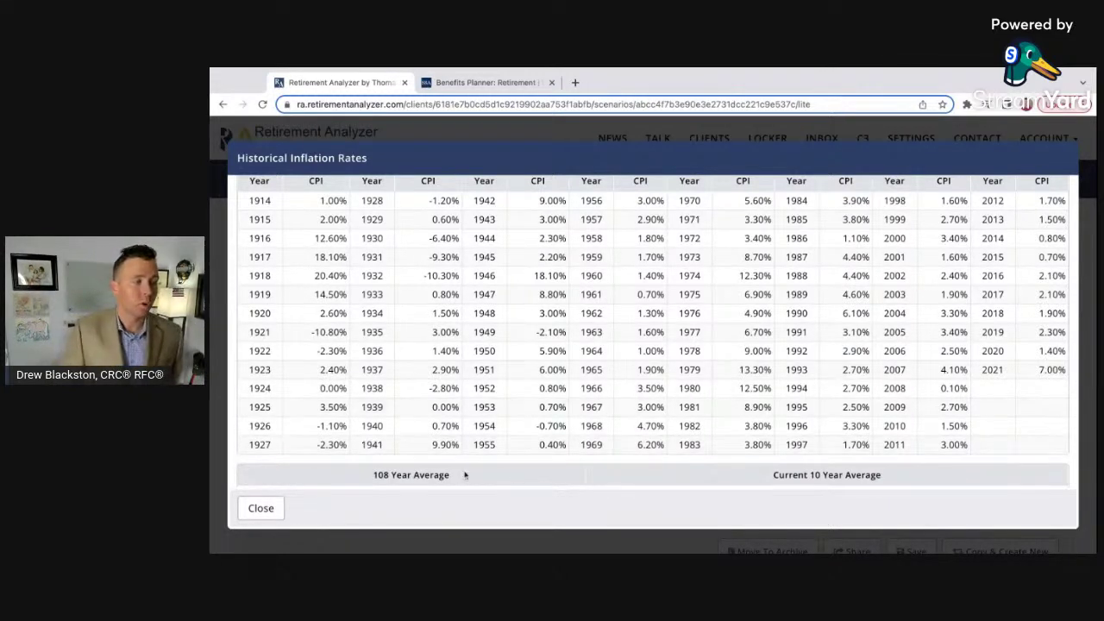
{"action": "scroll", "coordinate": [545, 444], "scroll_direction": "down", "scroll_amount": 2}
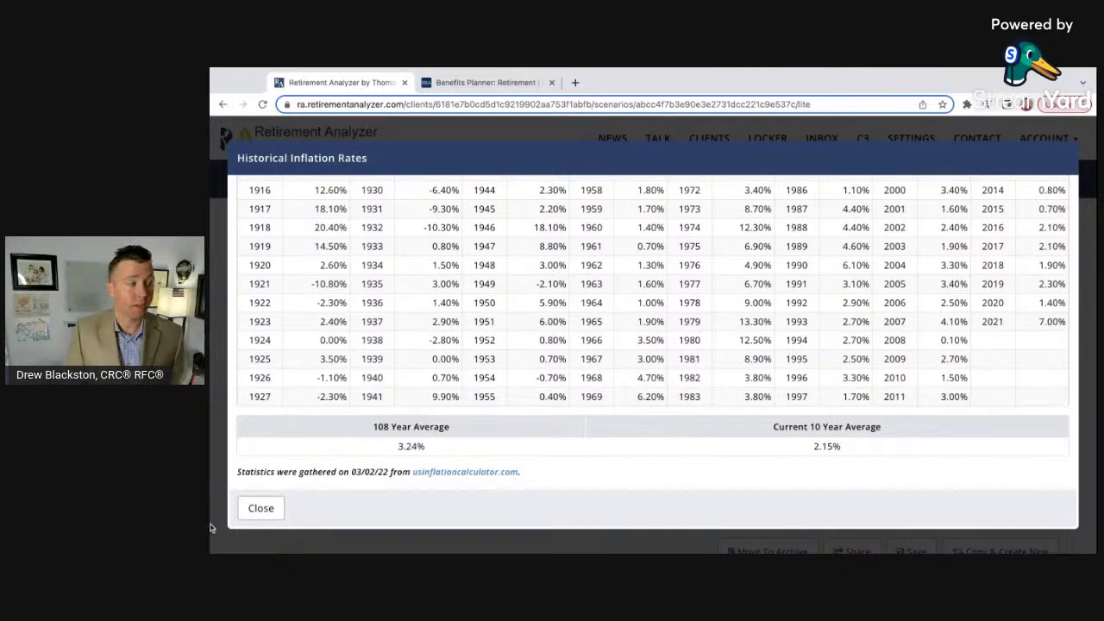
{"action": "left_click", "coordinate": [258, 510]}
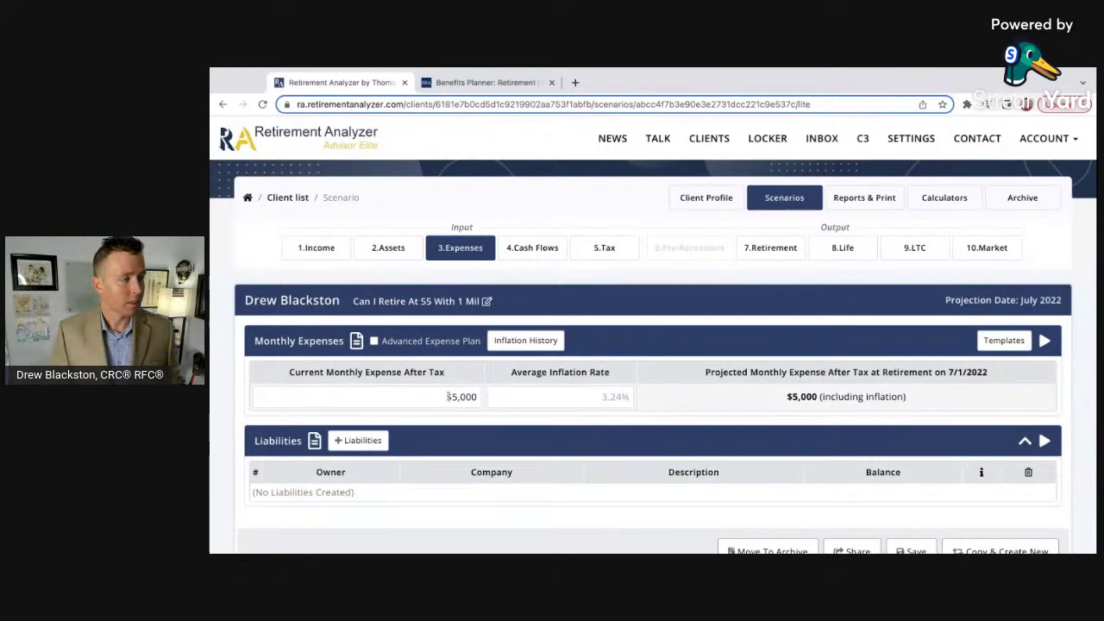
- Set the current monthly expense after tax to $3,750
{"action": "double_click", "coordinate": [470, 397]}
{"action": "type", "text": "3,750"}
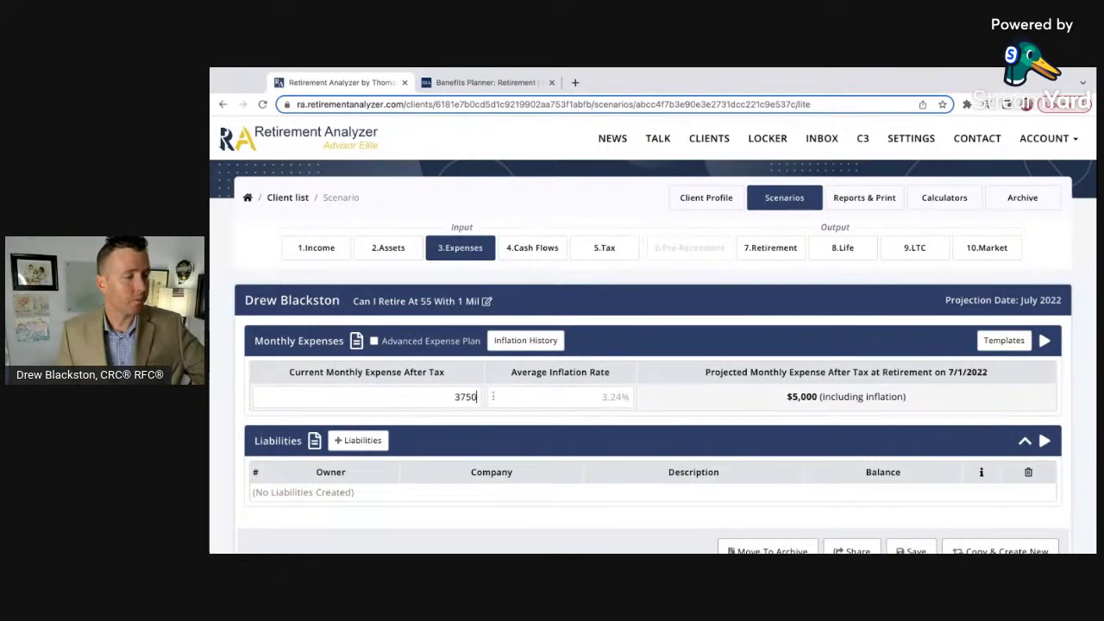
{"action": "left_click", "coordinate": [635, 357]}
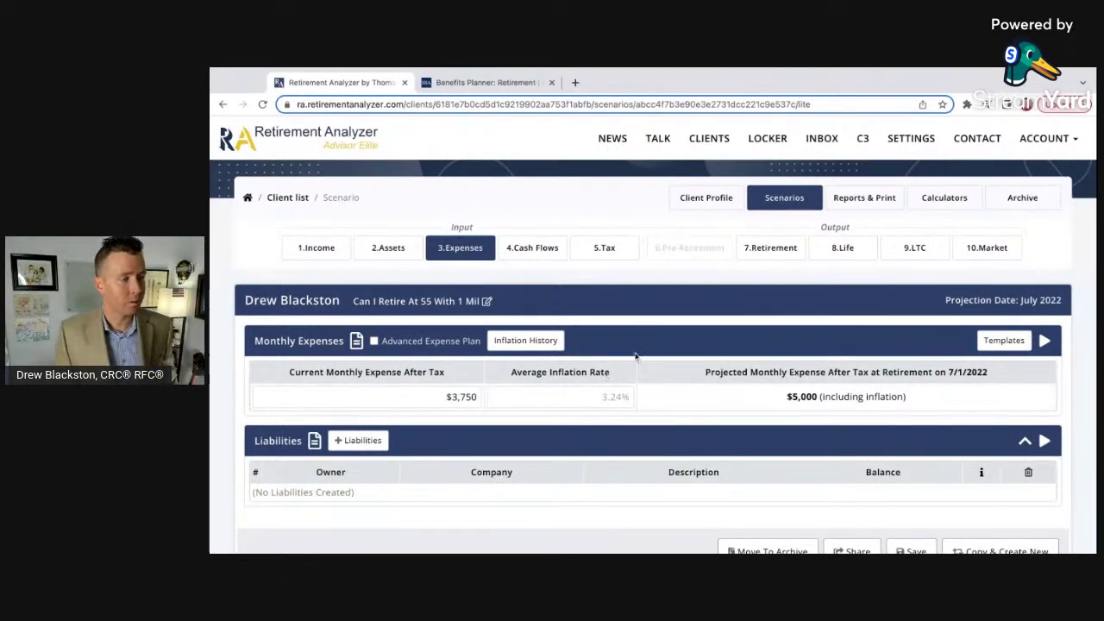
- Create a future cash flow described as "Visit MLB Ballparks" with annual mode and an amount of $10,000
{"action": "left_click", "coordinate": [552, 256]}
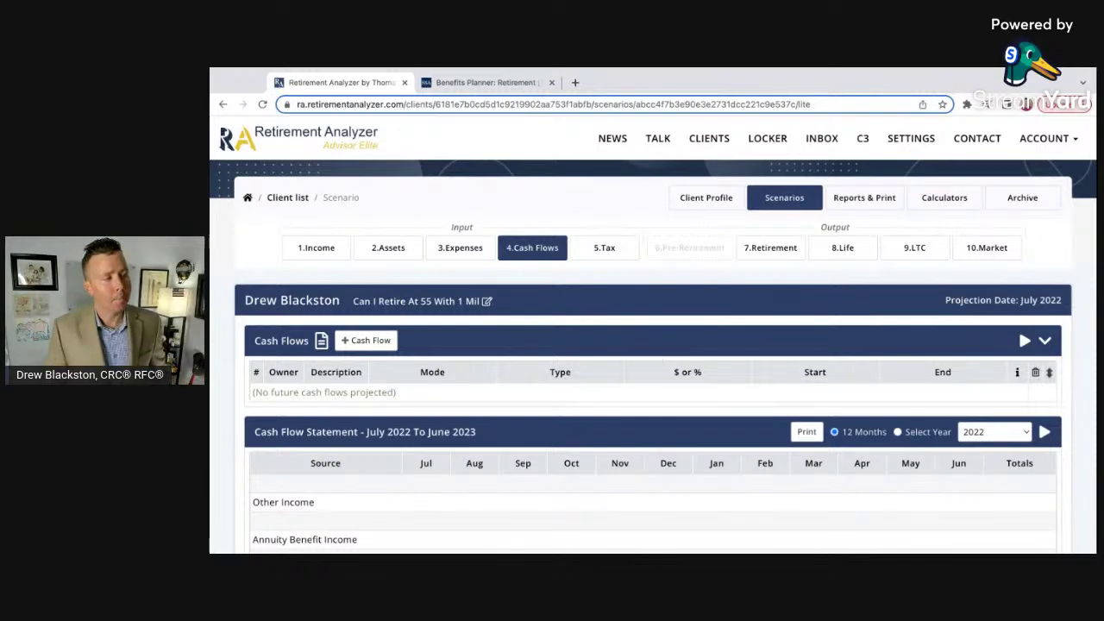
{"action": "scroll", "coordinate": [557, 360], "scroll_direction": "down", "scroll_amount": 1}
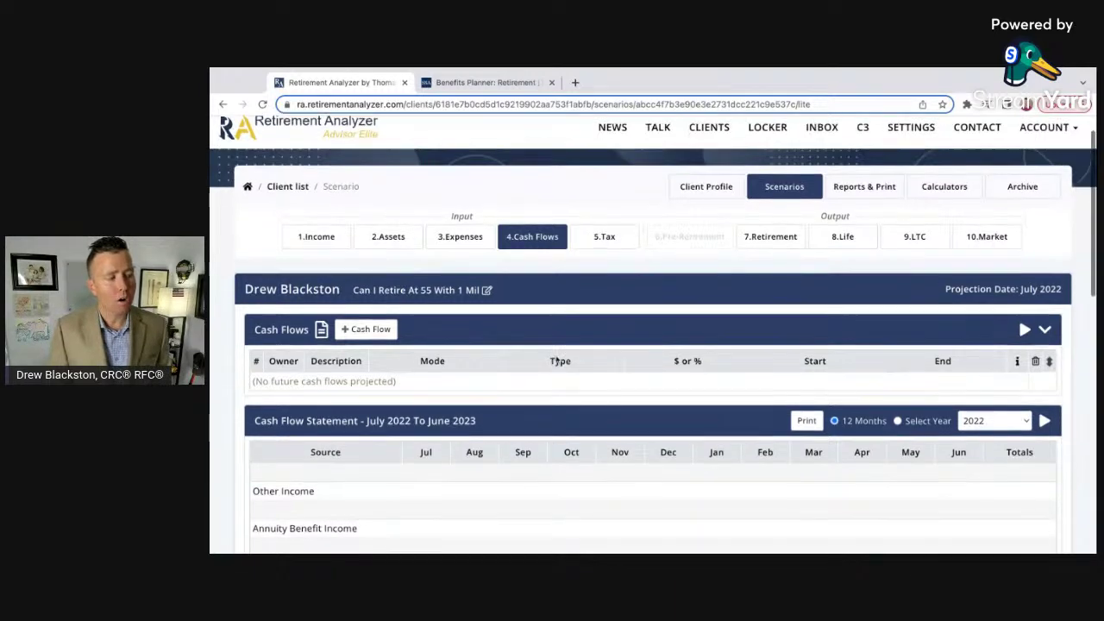
{"action": "scroll", "coordinate": [557, 360], "scroll_direction": "down", "scroll_amount": 2}
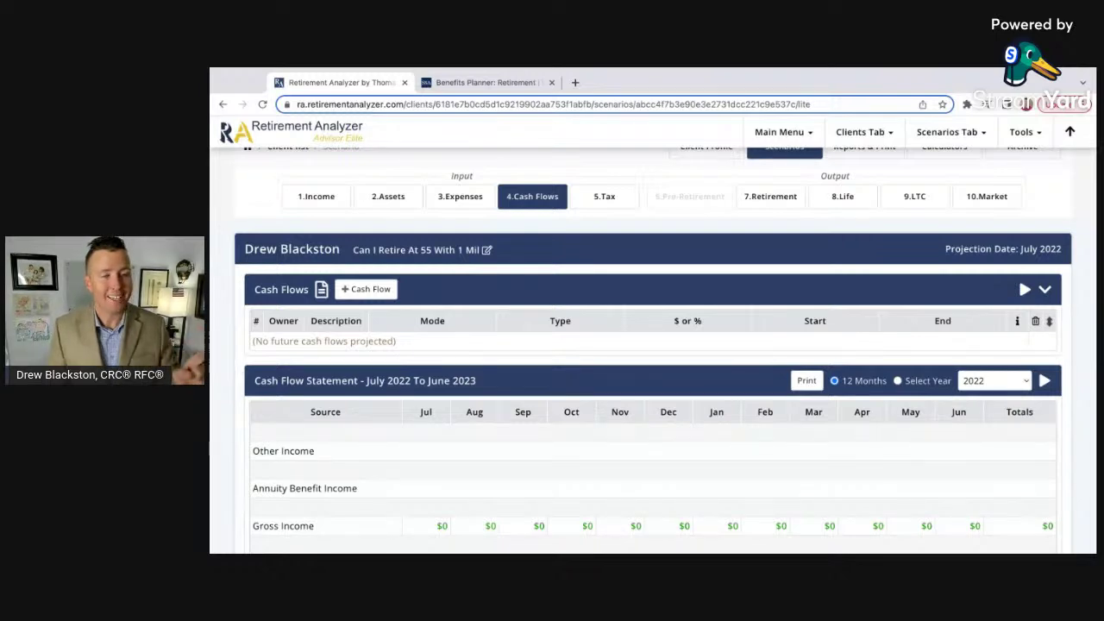
{"action": "left_click", "coordinate": [385, 290]}
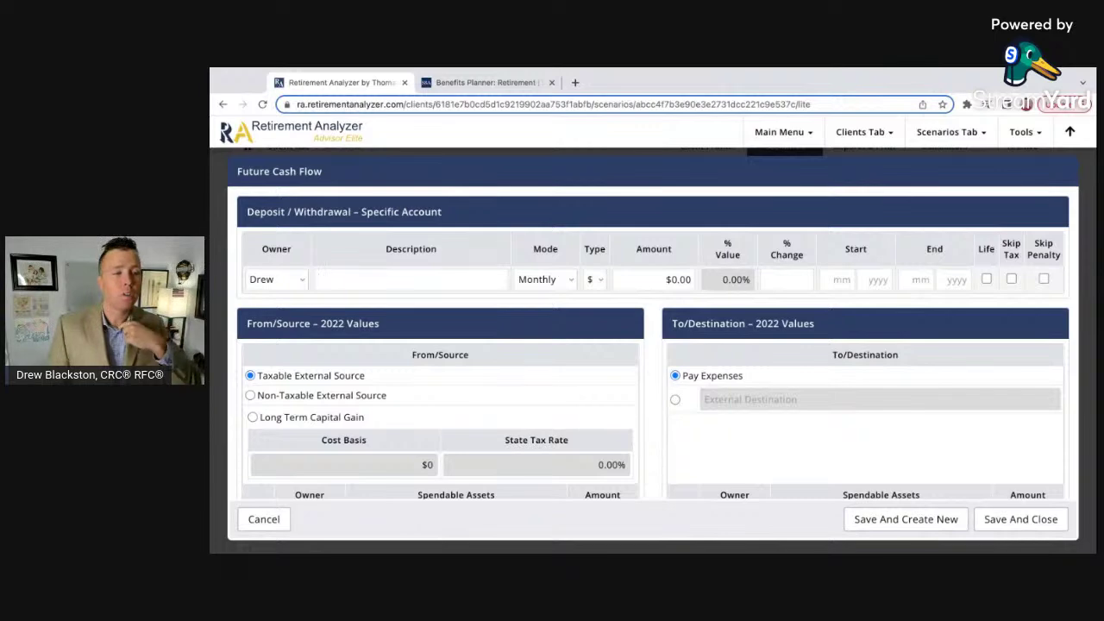
{"action": "type", "text": "Vi"}
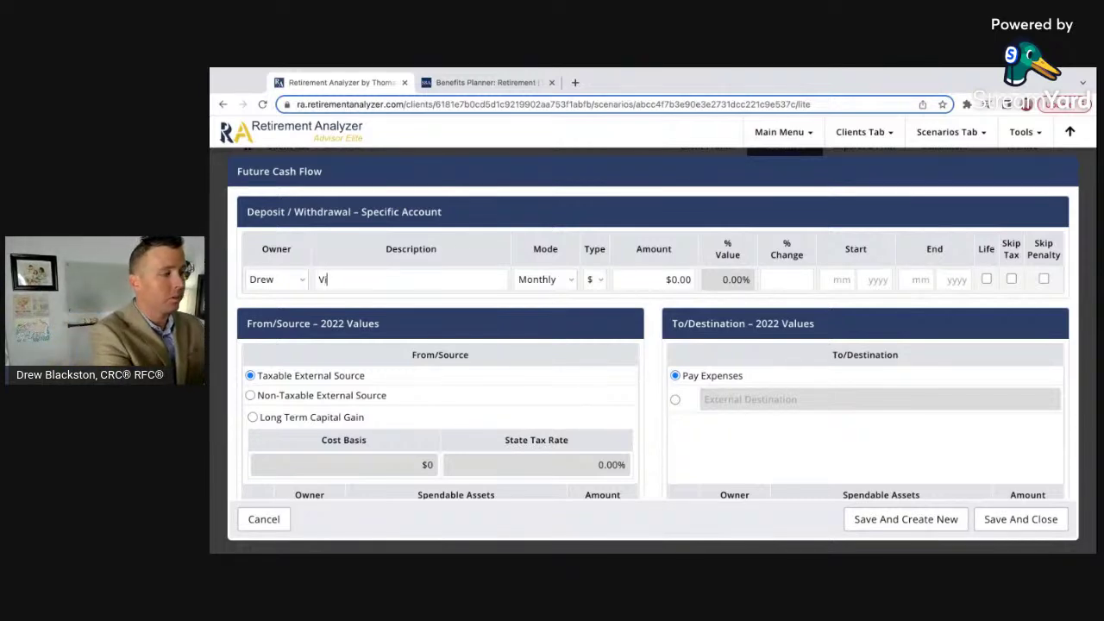
{"action": "type", "text": "sit MLB Ballparks"}
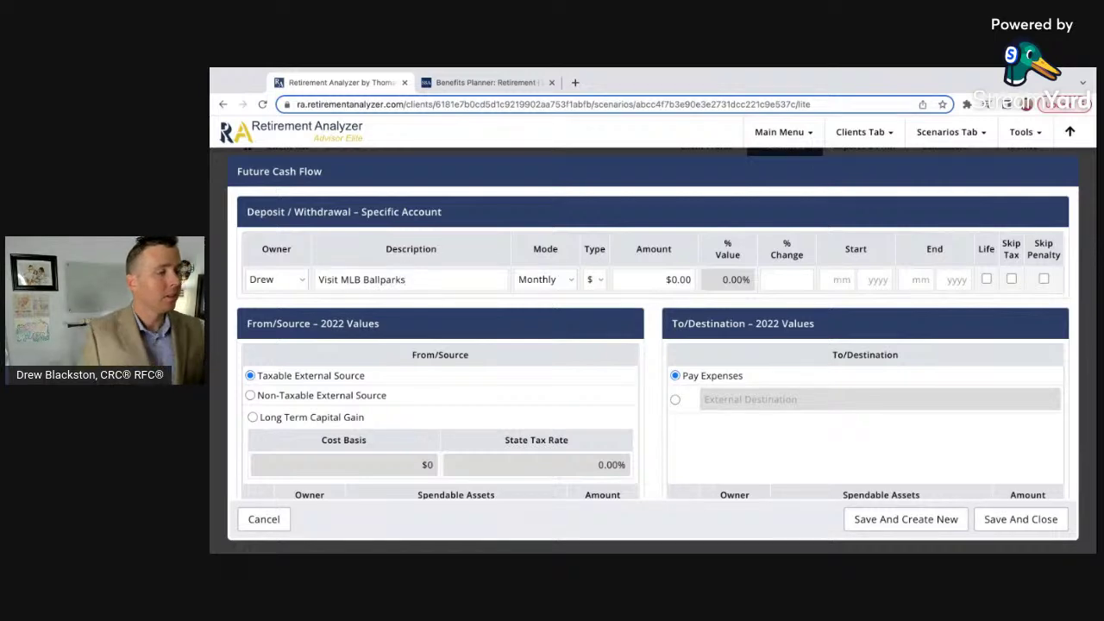
{"action": "left_click", "coordinate": [543, 279]}
{"action": "left_click", "coordinate": [678, 280]}
{"action": "type", "text": "10000"}
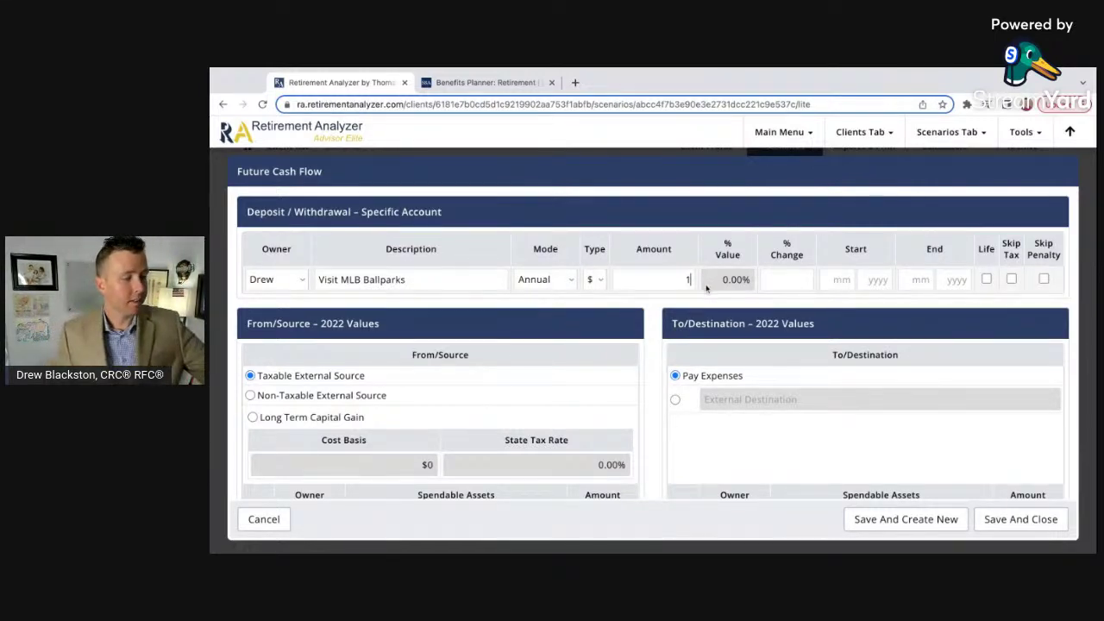
{"action": "left_click", "coordinate": [672, 300]}
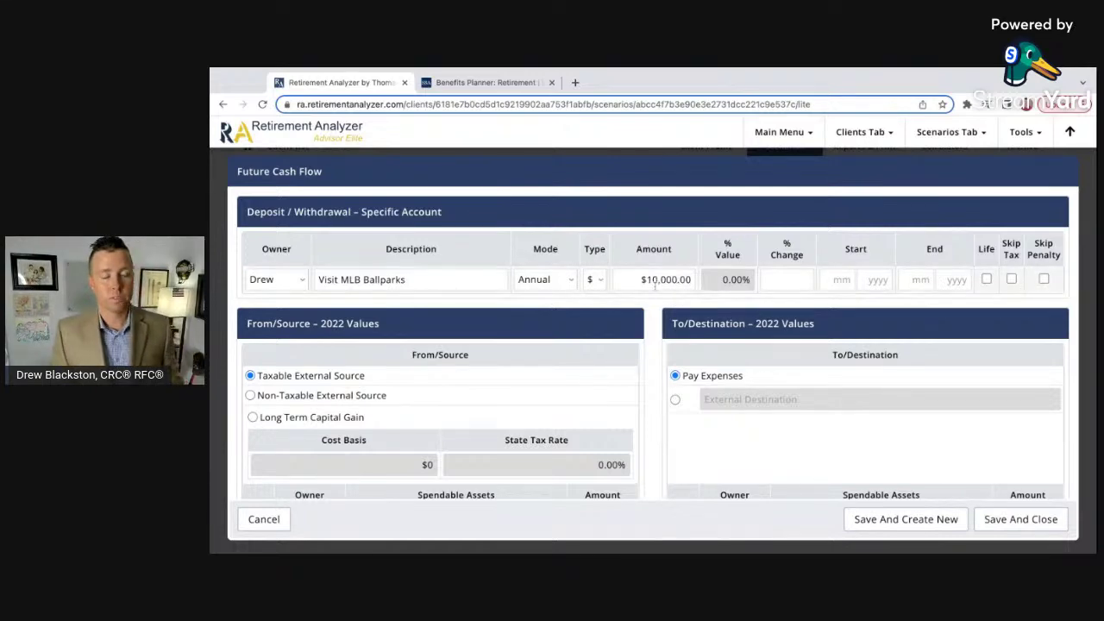
- Set the ballparks cash flow to start in 5/2023 and end in 5/2038
{"action": "left_click", "coordinate": [834, 279]}
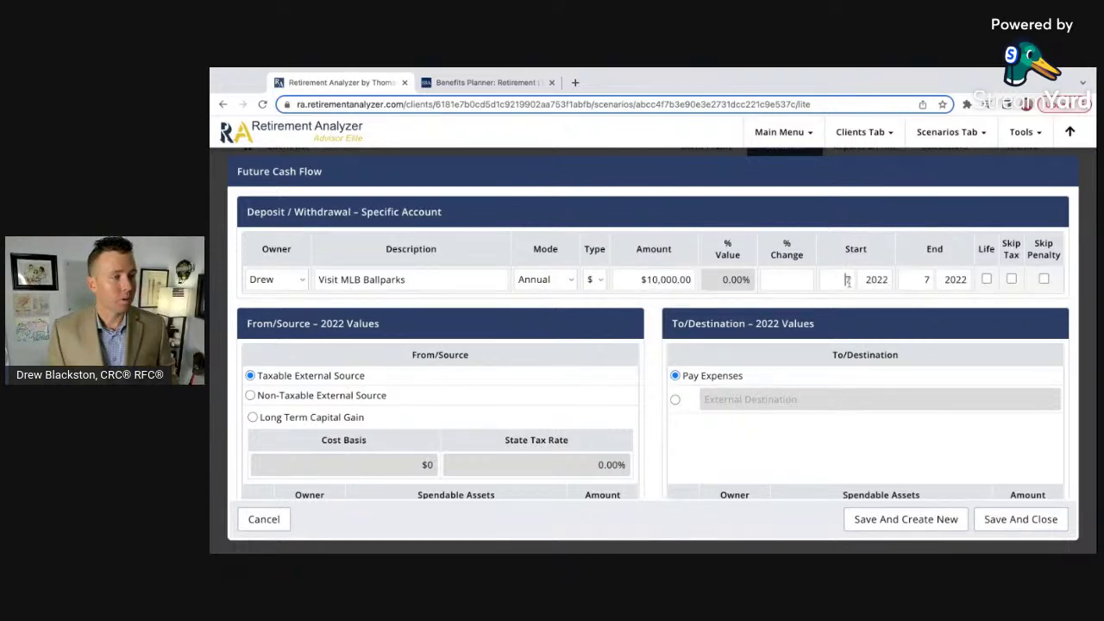
{"action": "double_click", "coordinate": [846, 280]}
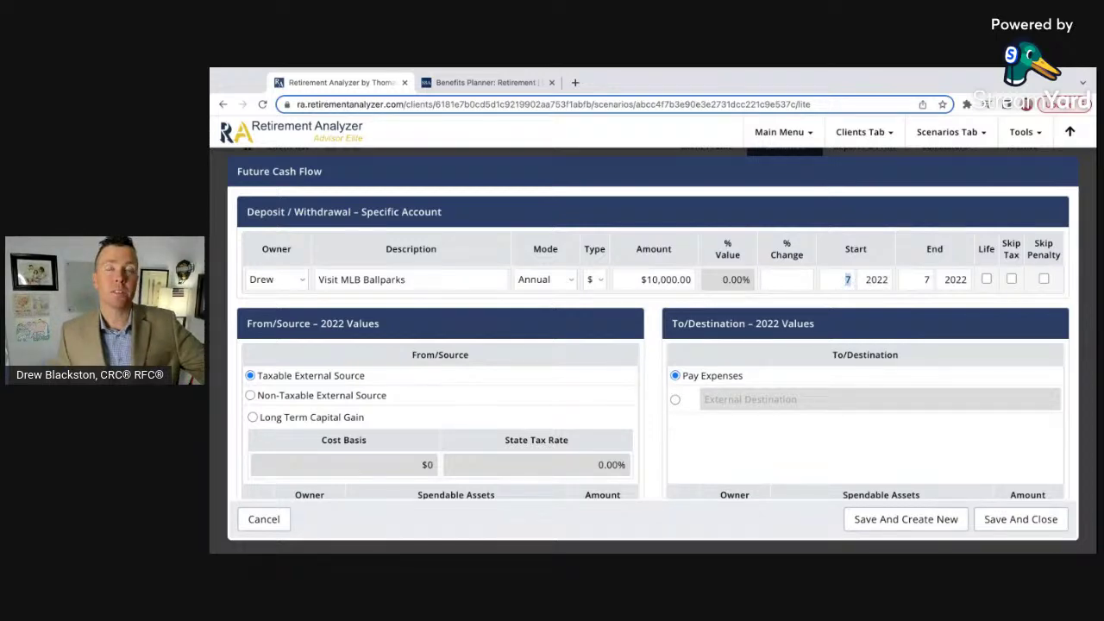
{"action": "type", "text": "5"}
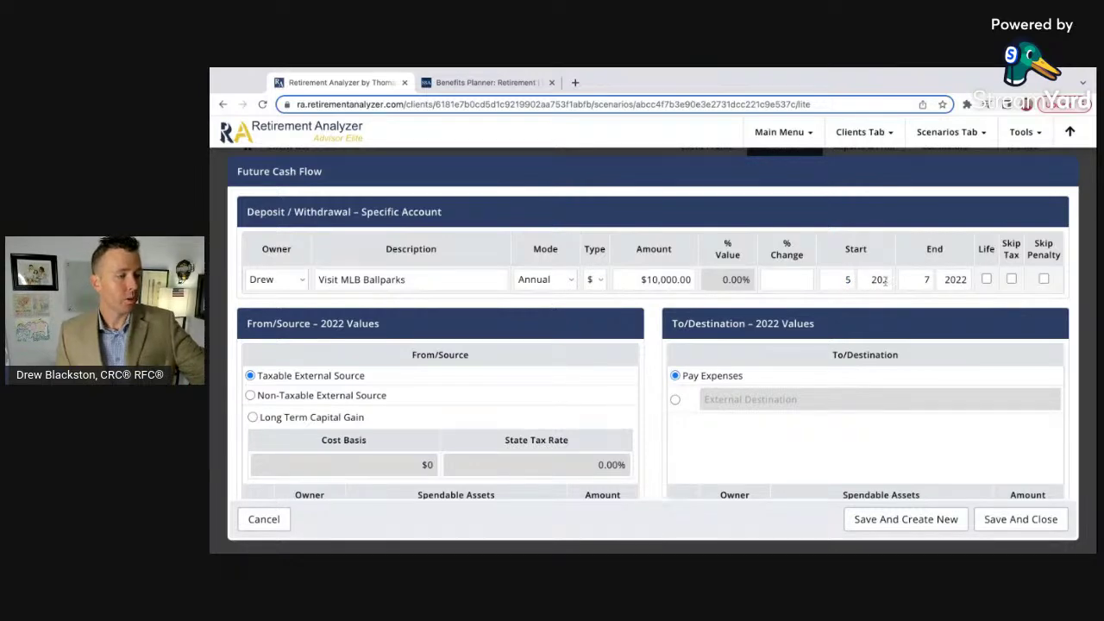
{"action": "type", "text": "3"}
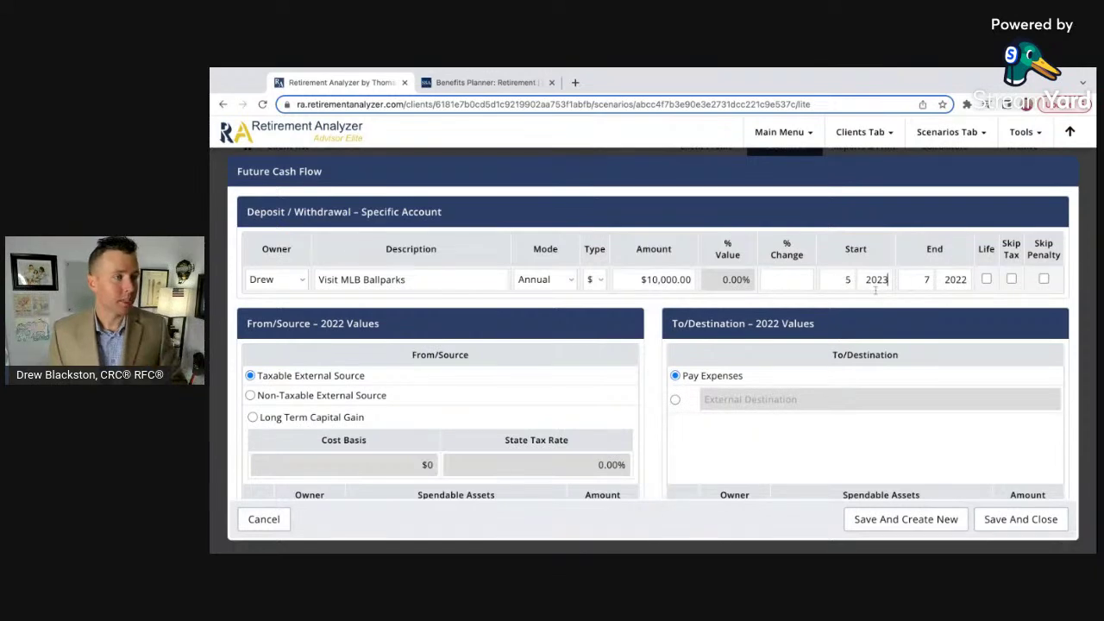
{"action": "scroll", "coordinate": [898, 257], "scroll_direction": "down", "scroll_amount": 1}
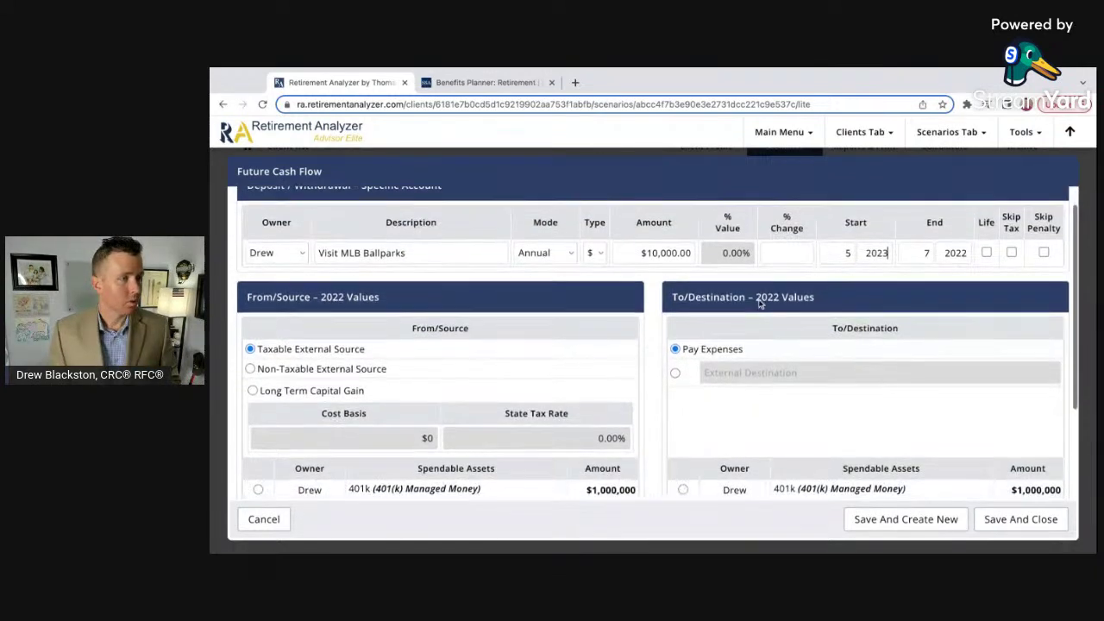
{"action": "left_click", "coordinate": [977, 243]}
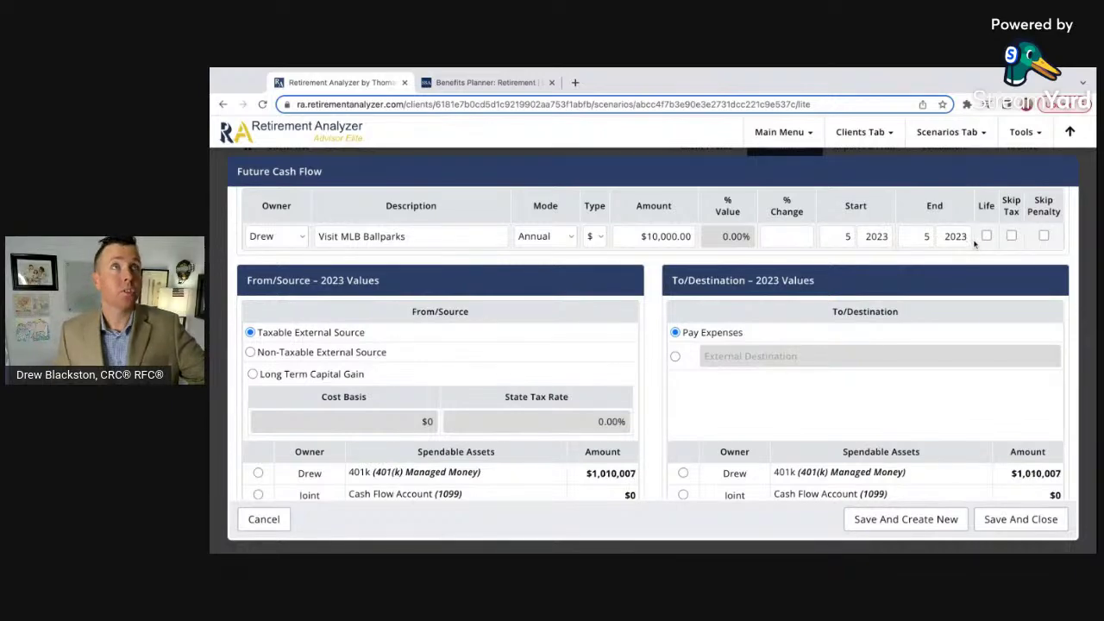
{"action": "key", "text": "BackSpace"}
{"action": "key", "text": "BackSpace"}
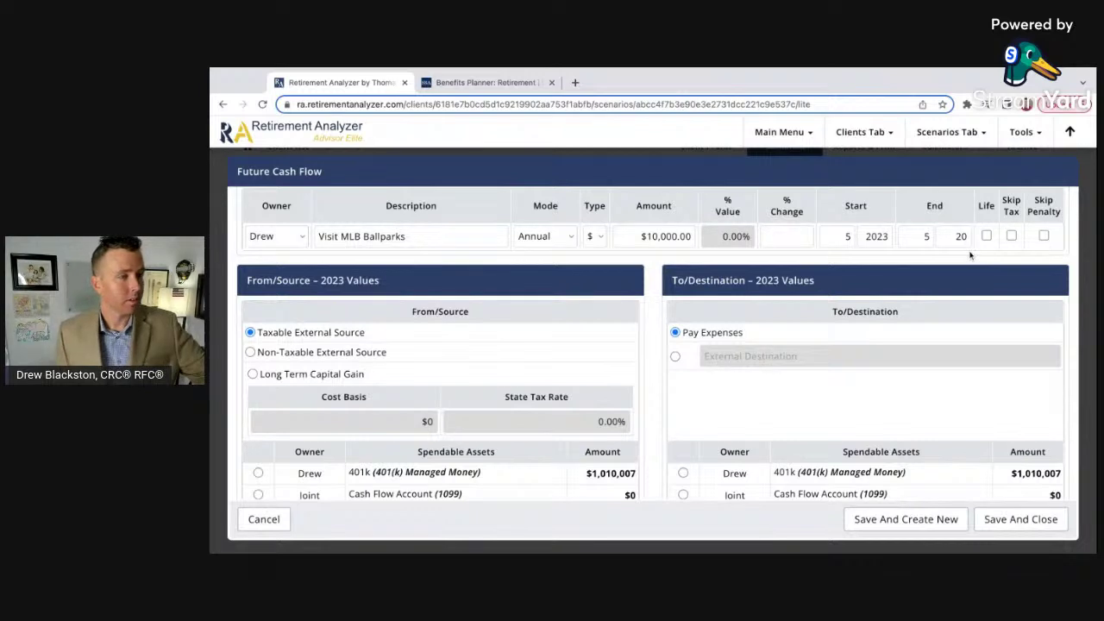
{"action": "type", "text": "38"}
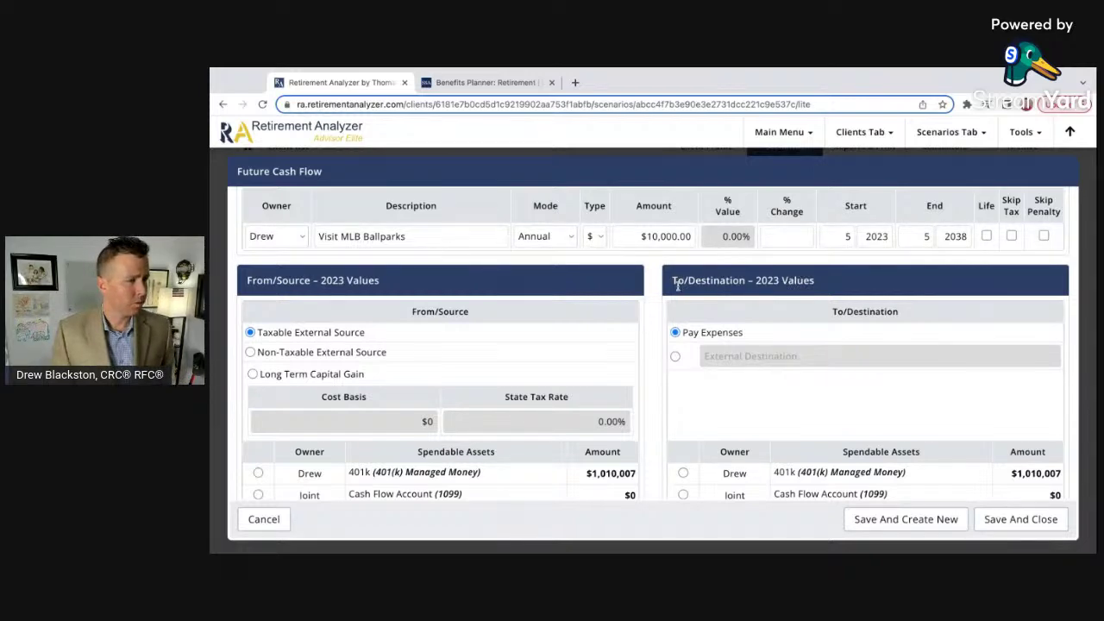
- Fund the ballparks cash flow from the 401k, direct it to an external destination named "MLB", and save the cash flow
{"action": "scroll", "coordinate": [678, 285], "scroll_direction": "down", "scroll_amount": 1}
{"action": "scroll", "coordinate": [400, 333], "scroll_direction": "down", "scroll_amount": 1}
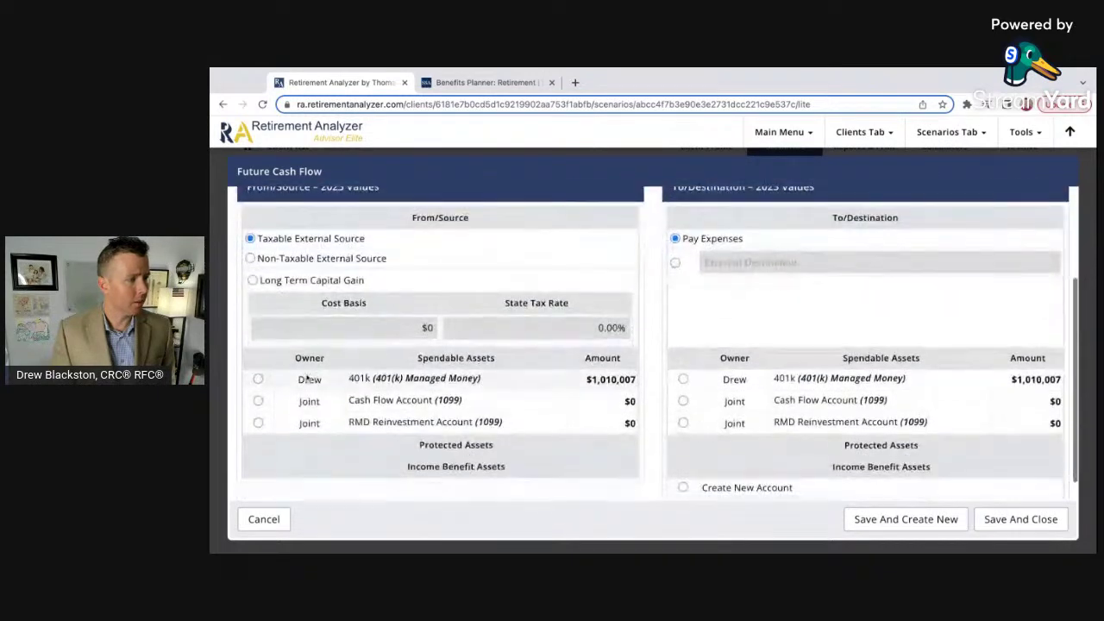
{"action": "left_click", "coordinate": [257, 380]}
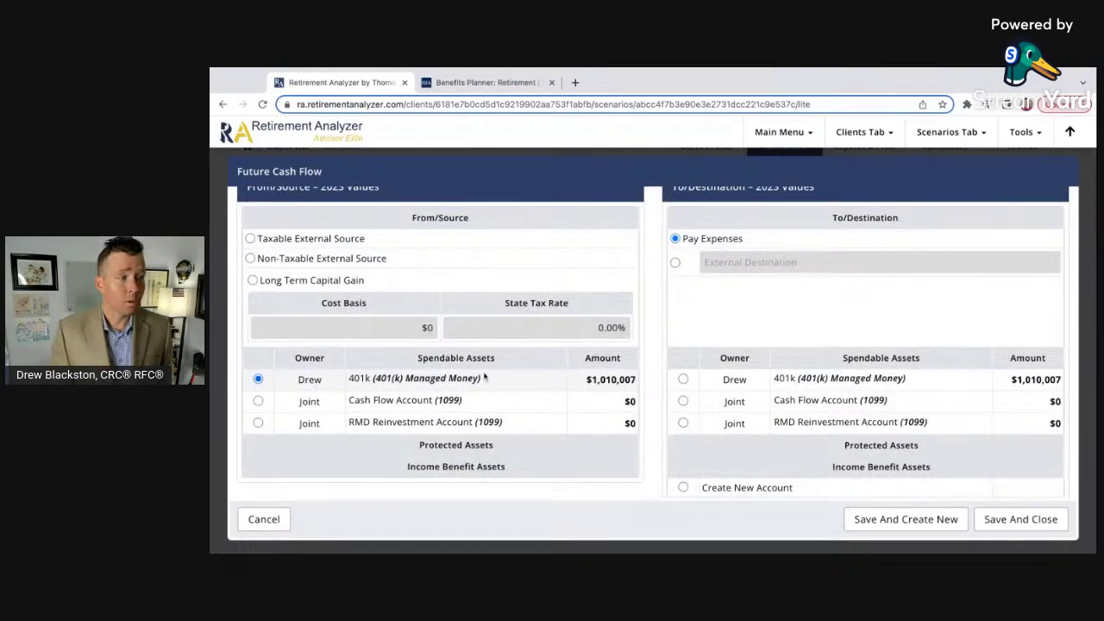
{"action": "left_click", "coordinate": [675, 262]}
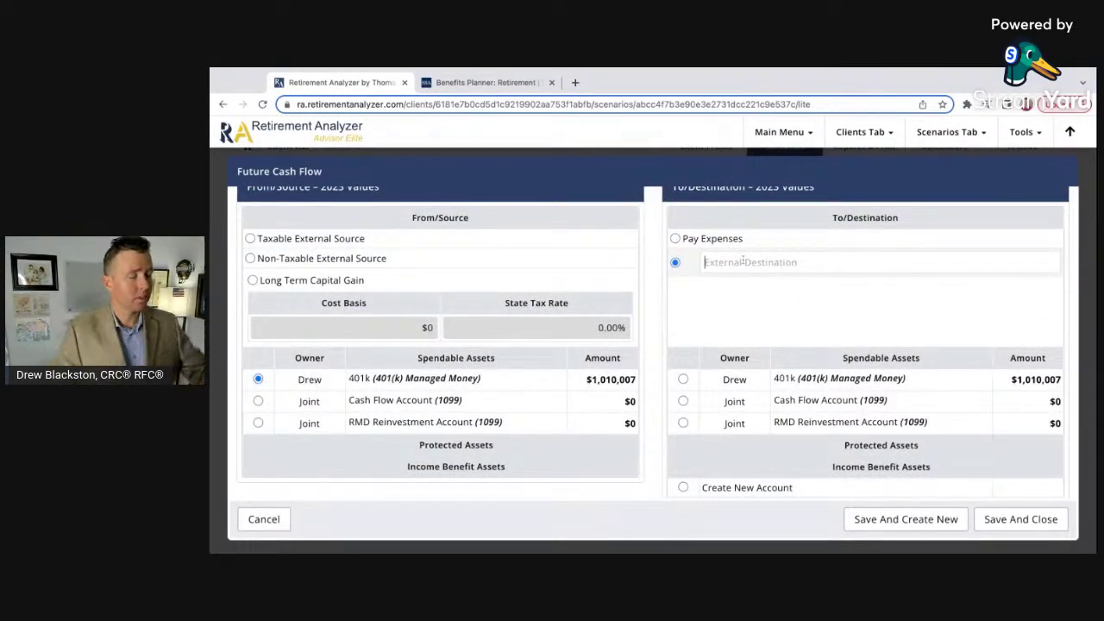
{"action": "type", "text": "MLOE"}
{"action": "key", "text": "BackSpace"}
{"action": "key", "text": "BackSpace"}
{"action": "type", "text": "B"}
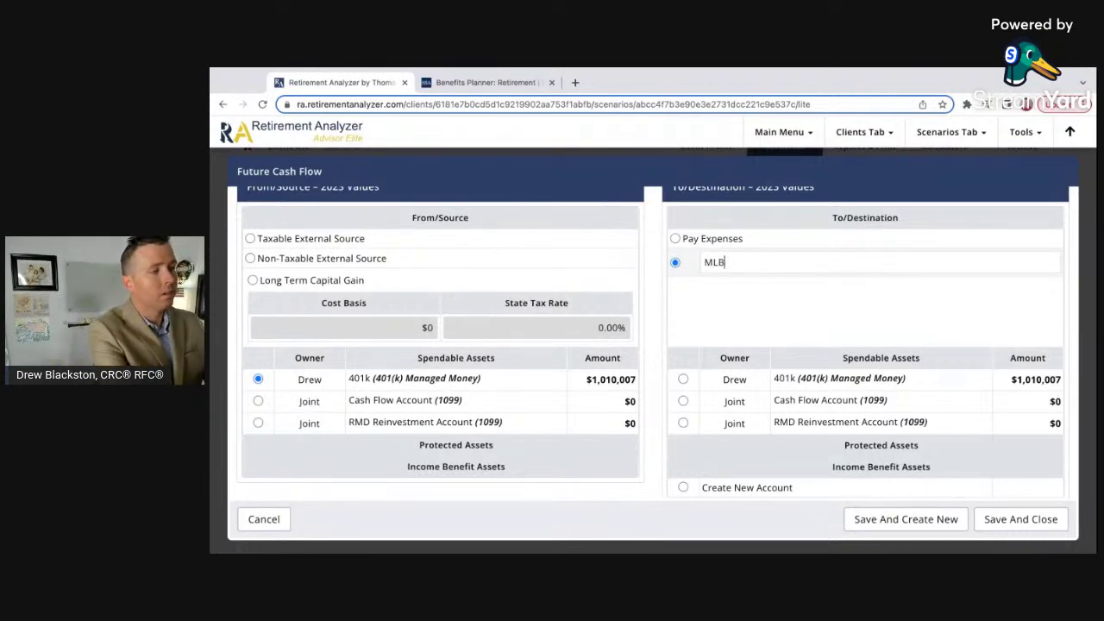
{"action": "left_click", "coordinate": [1008, 515]}
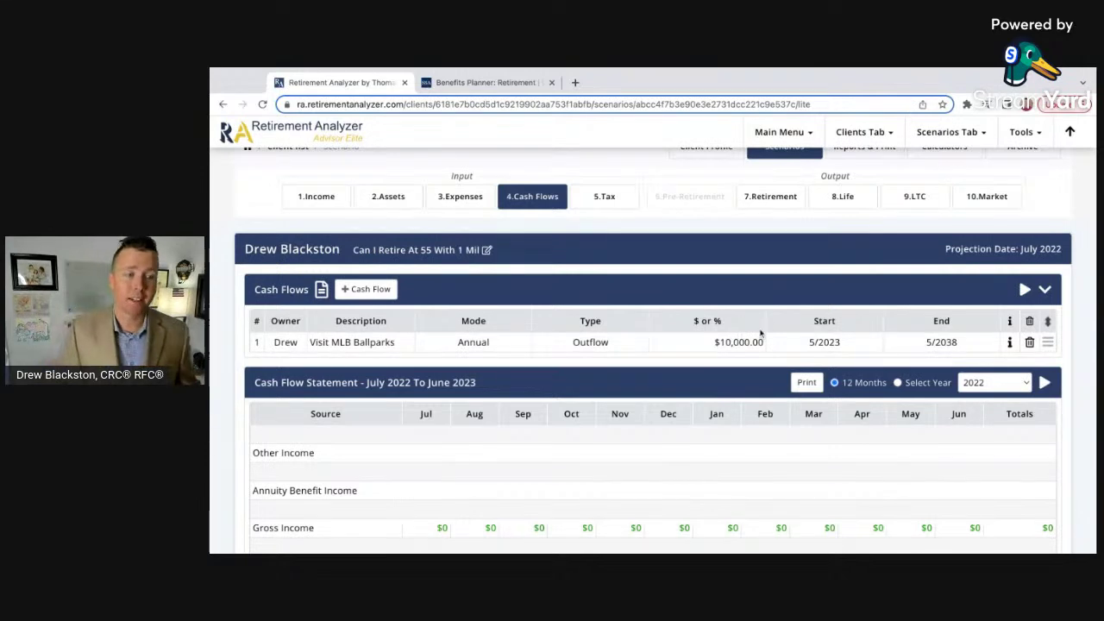
- Open the retirement projection and review the funds analysis, net worth, shortfall, required rate of return and first years of the summary
{"action": "scroll", "coordinate": [740, 342], "scroll_direction": "up", "scroll_amount": 2}
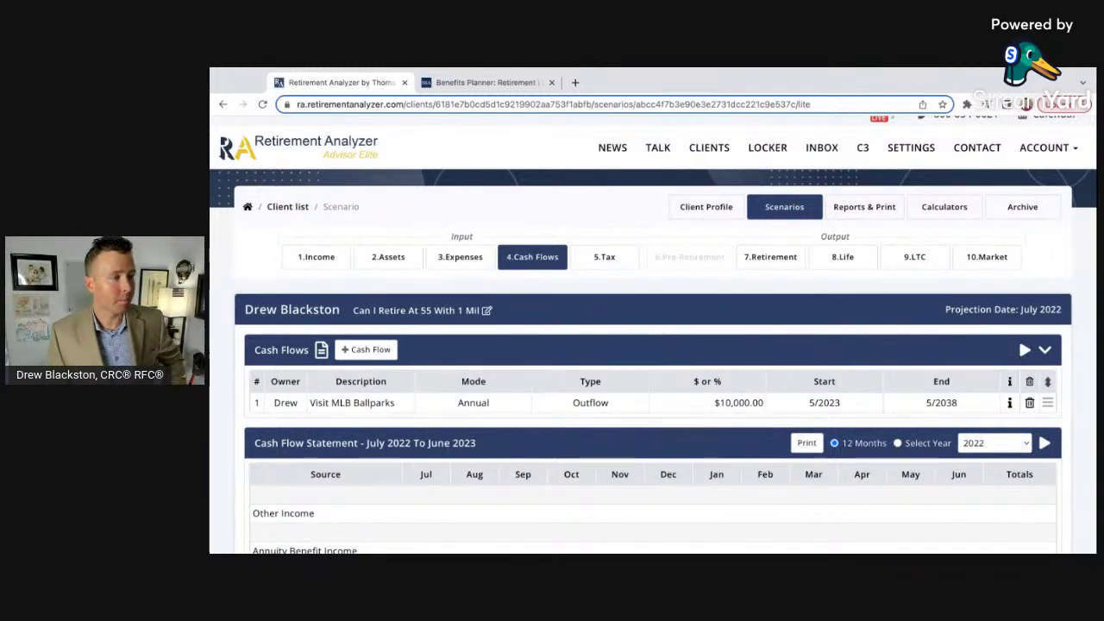
{"action": "left_click", "coordinate": [770, 256]}
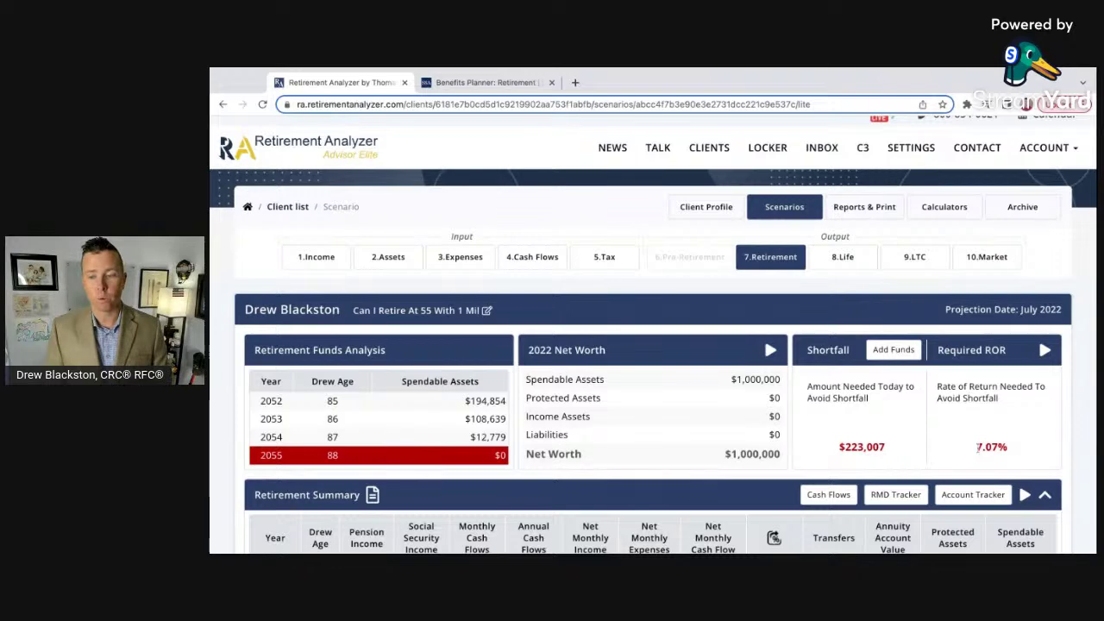
{"action": "scroll", "coordinate": [694, 460], "scroll_direction": "down", "scroll_amount": 1}
{"action": "scroll", "coordinate": [694, 459], "scroll_direction": "down", "scroll_amount": 4}
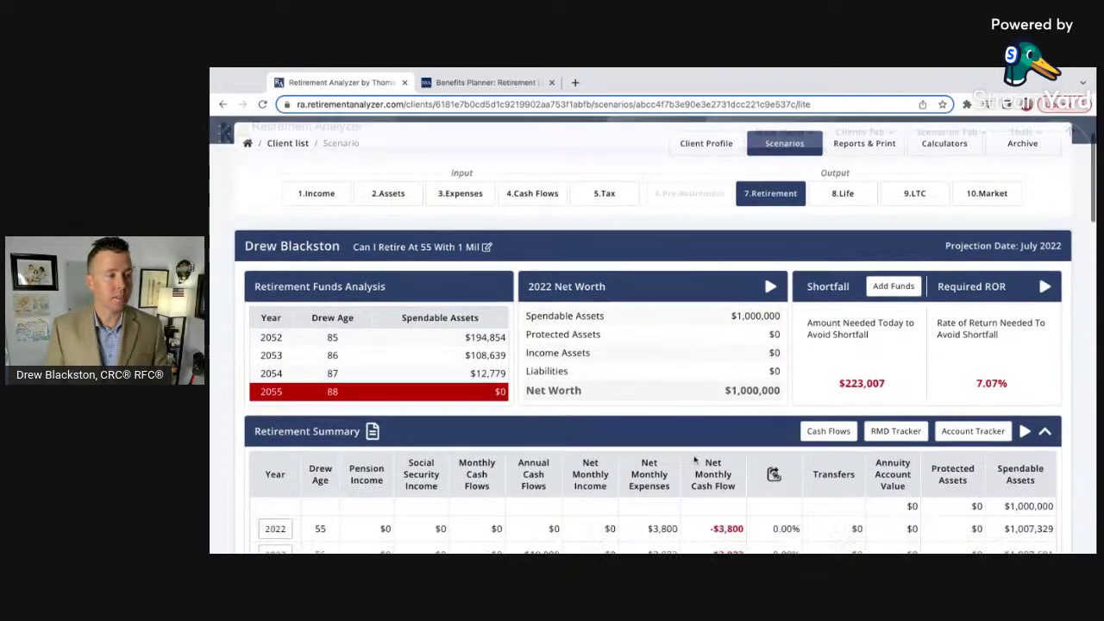
{"action": "scroll", "coordinate": [694, 460], "scroll_direction": "down", "scroll_amount": 3}
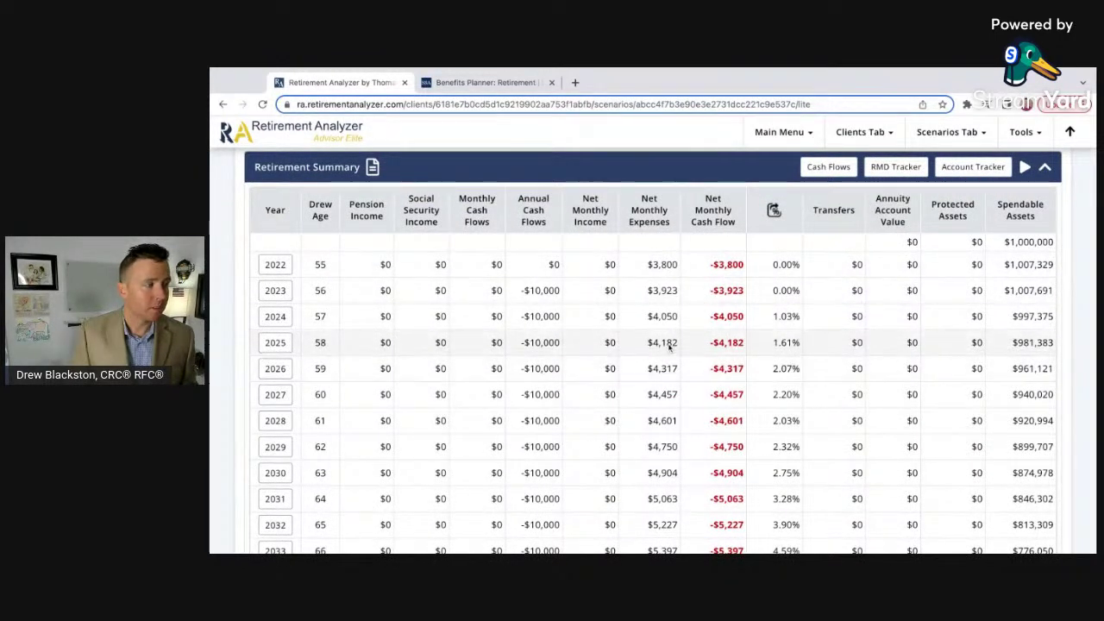
- Examine the 2023 retirement analysis for monthly expenses, annual cash flow, totals and ordinary income tax, and close it
{"action": "scroll", "coordinate": [669, 345], "scroll_direction": "down", "scroll_amount": 2}
{"action": "left_click", "coordinate": [277, 221]}
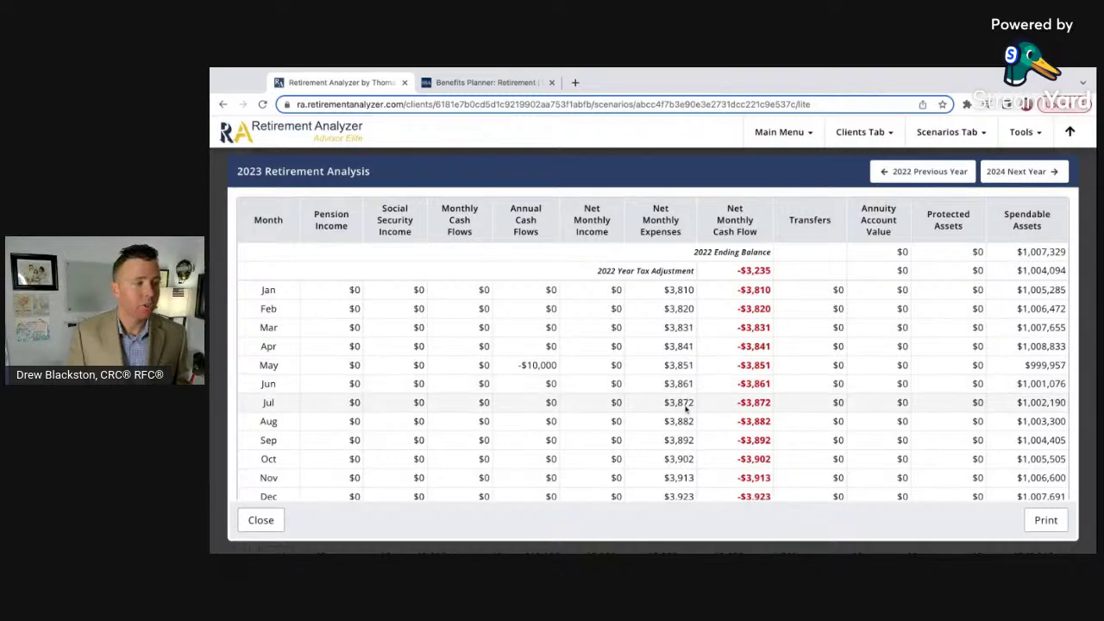
{"action": "scroll", "coordinate": [686, 423], "scroll_direction": "down", "scroll_amount": 2}
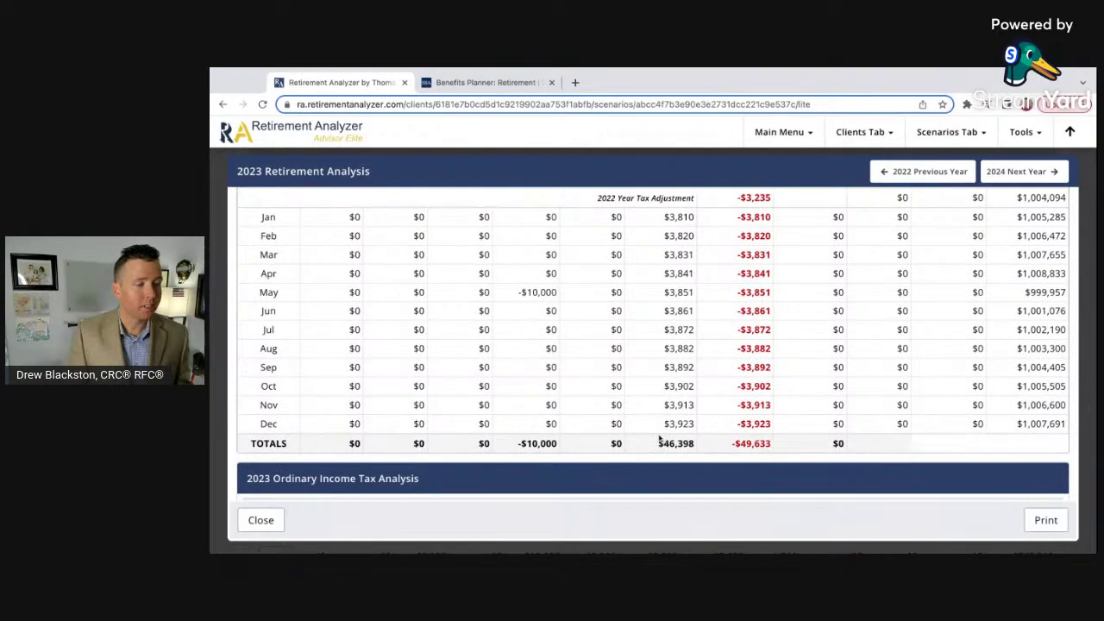
{"action": "left_click", "coordinate": [261, 519]}
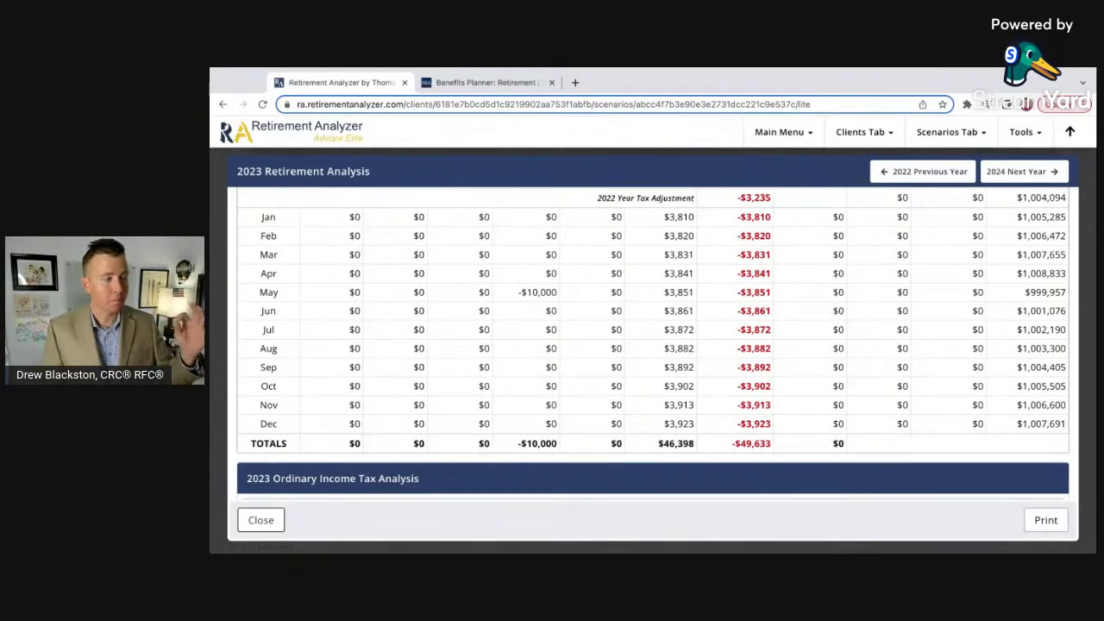
{"action": "scroll", "coordinate": [414, 439], "scroll_direction": "down", "scroll_amount": 3}
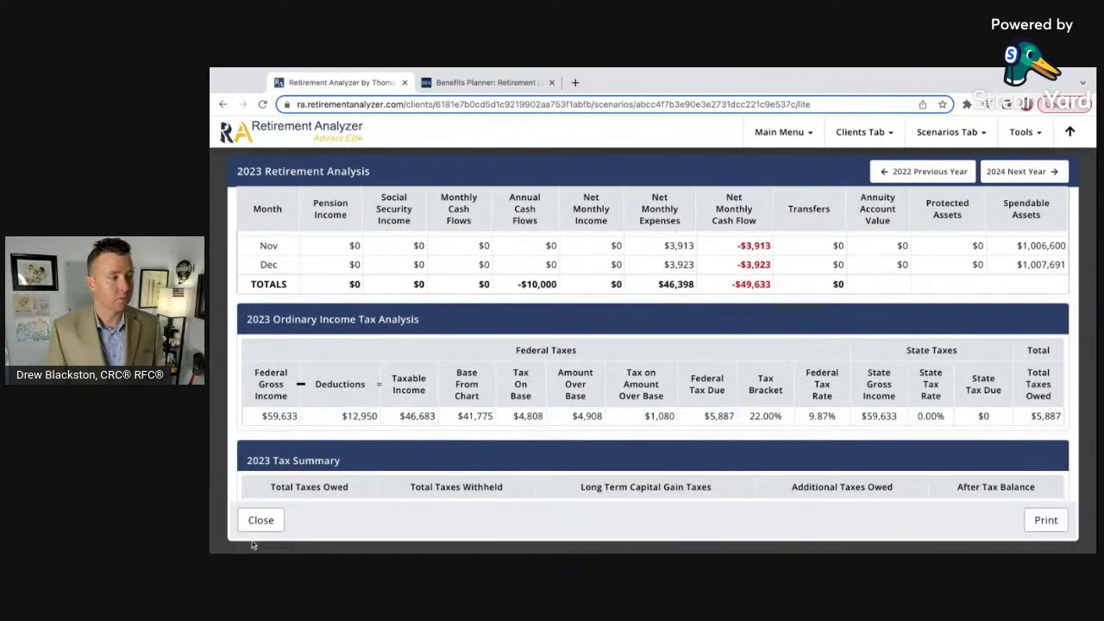
{"action": "left_click", "coordinate": [259, 520]}
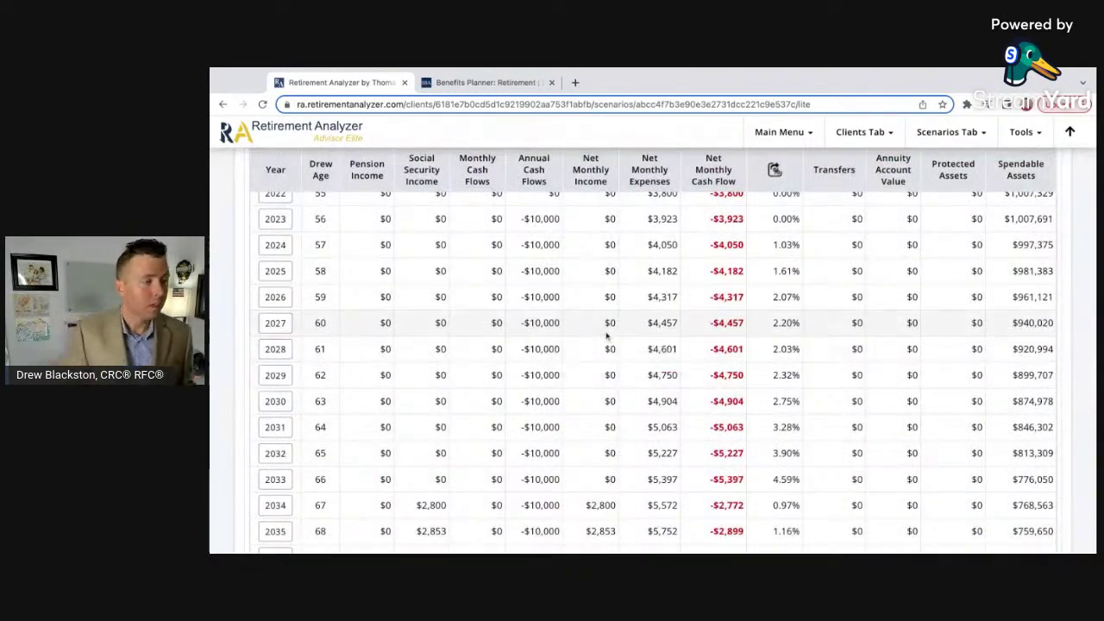
- Review the yearly retirement summary through the late ages for Social Security income, expenses, net cash flow and spendable assets
{"action": "scroll", "coordinate": [362, 431], "scroll_direction": "down", "scroll_amount": 1}
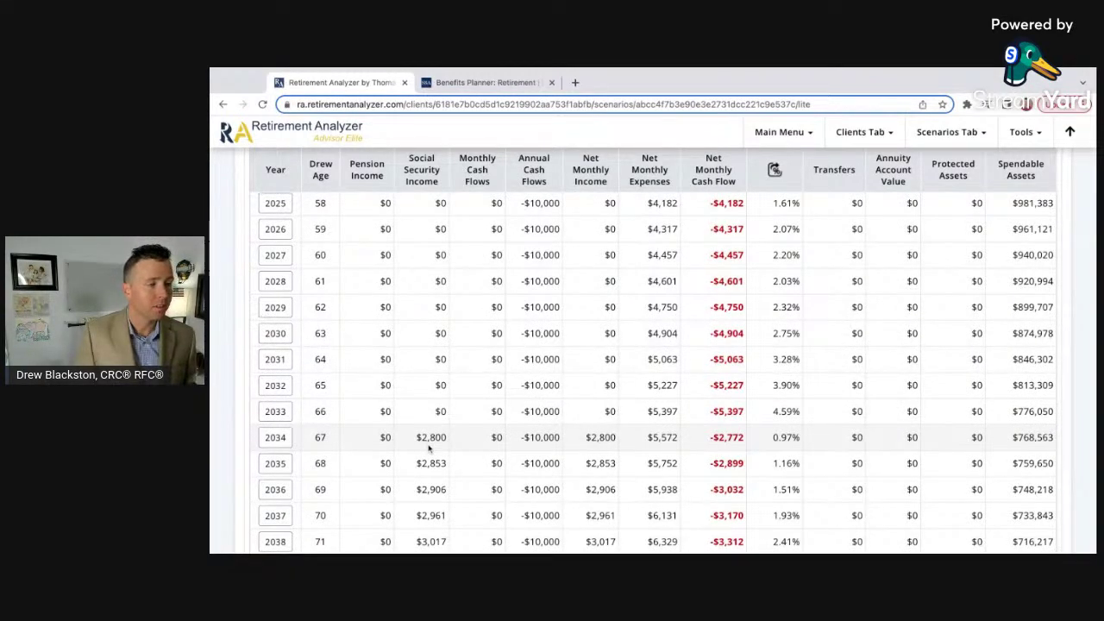
{"action": "scroll", "coordinate": [449, 442], "scroll_direction": "down", "scroll_amount": 7}
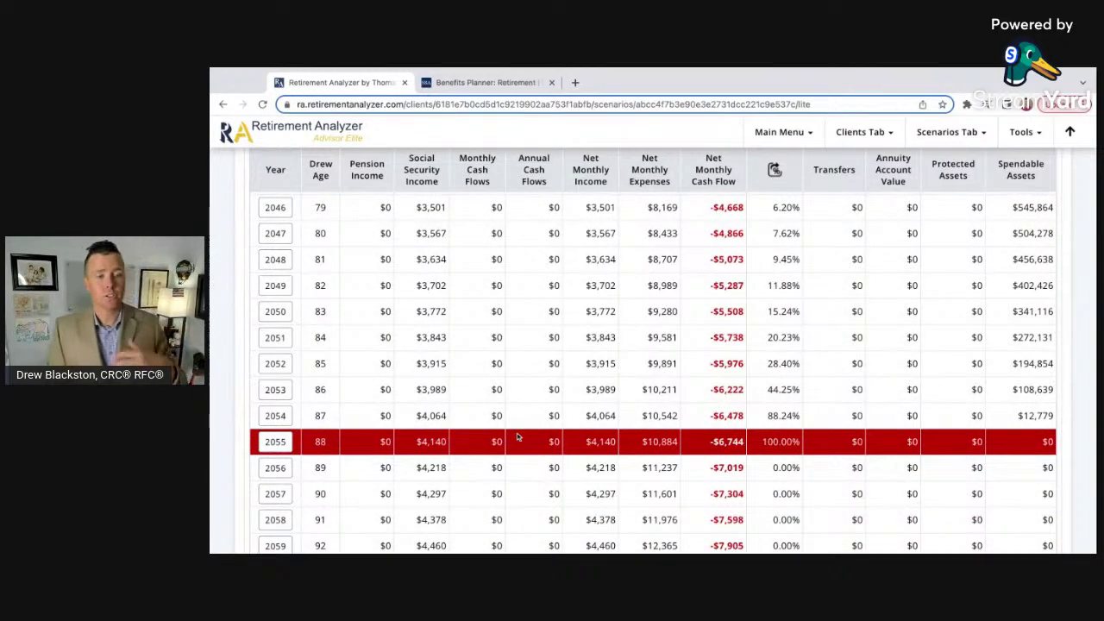
{"action": "scroll", "coordinate": [626, 377], "scroll_direction": "up", "scroll_amount": 1}
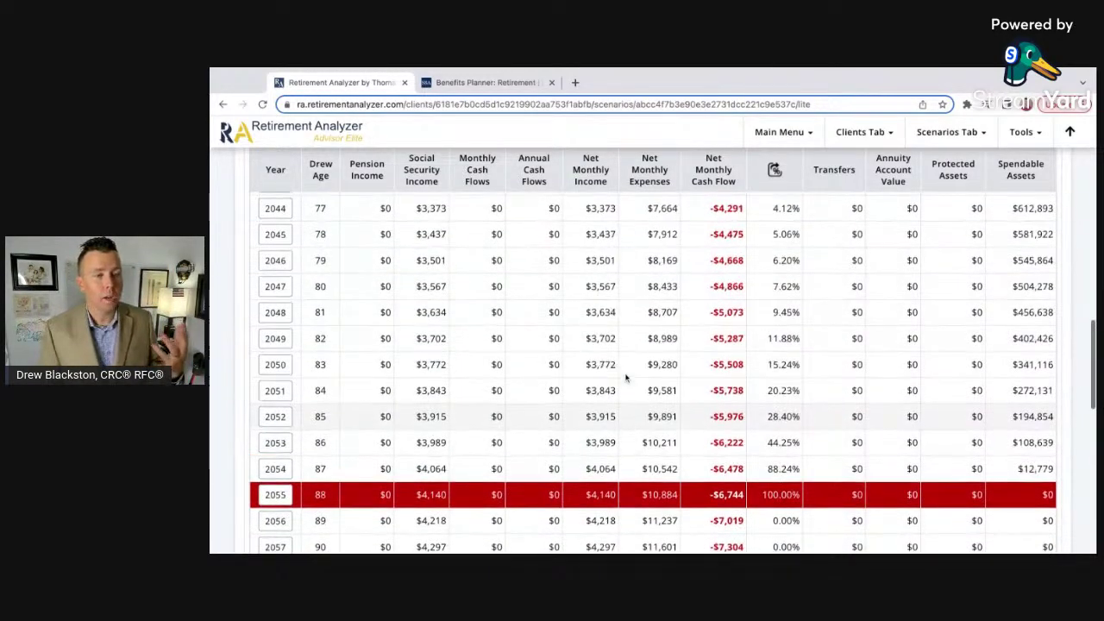
{"action": "scroll", "coordinate": [627, 377], "scroll_direction": "up", "scroll_amount": 6}
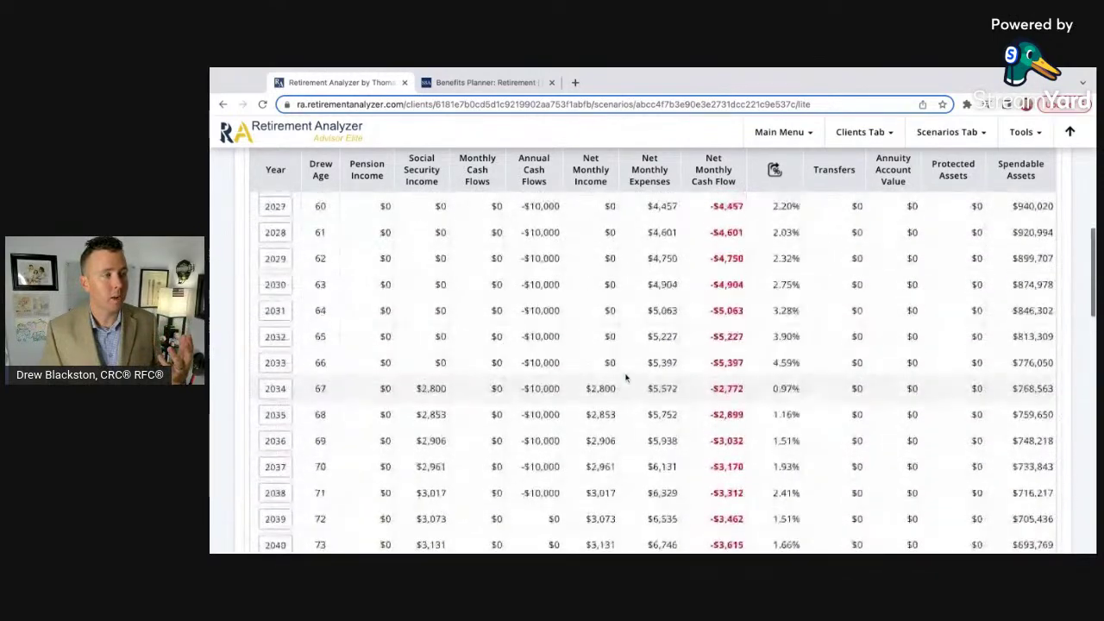
{"action": "scroll", "coordinate": [626, 377], "scroll_direction": "up", "scroll_amount": 2}
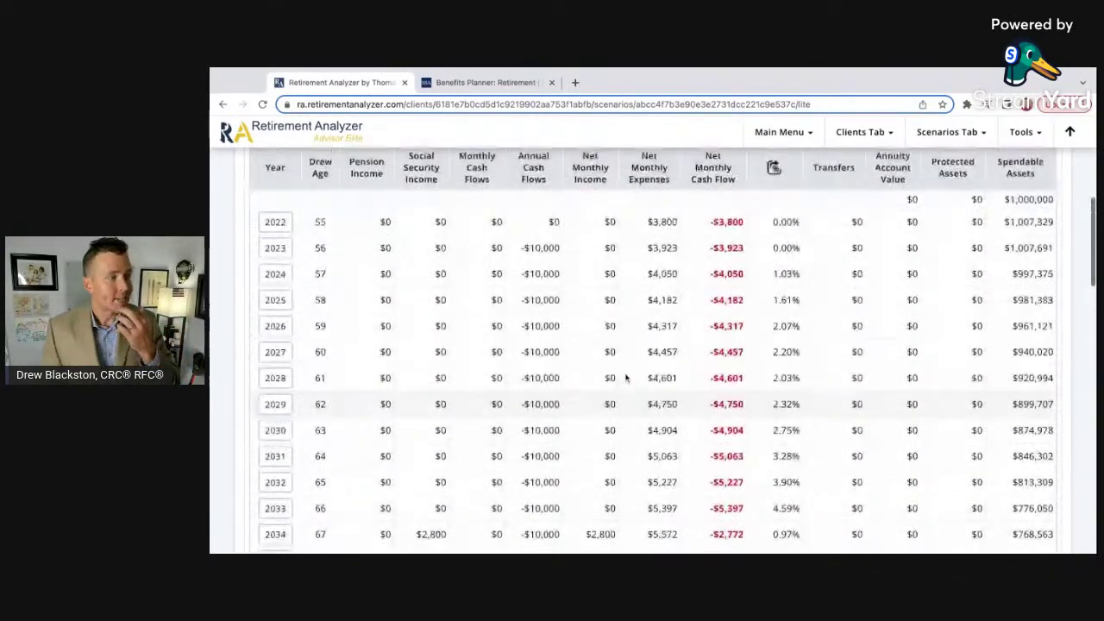
- Open the scenario's income inputs and review the employment income and Social Security benefit entries
{"action": "scroll", "coordinate": [465, 393], "scroll_direction": "up", "scroll_amount": 10}
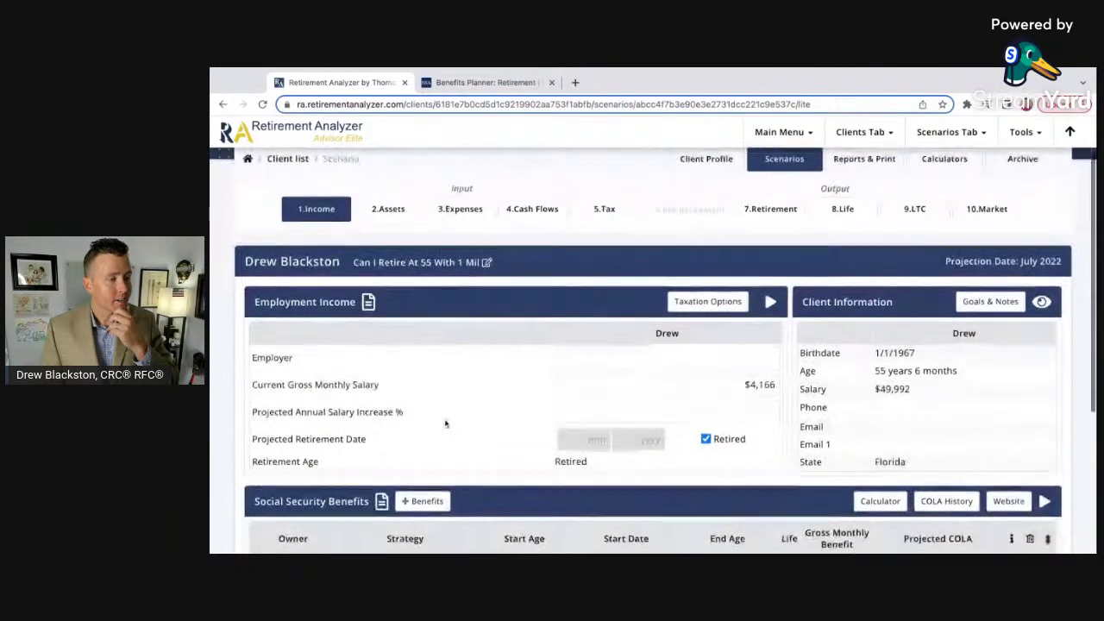
{"action": "scroll", "coordinate": [457, 406], "scroll_direction": "down", "scroll_amount": 1}
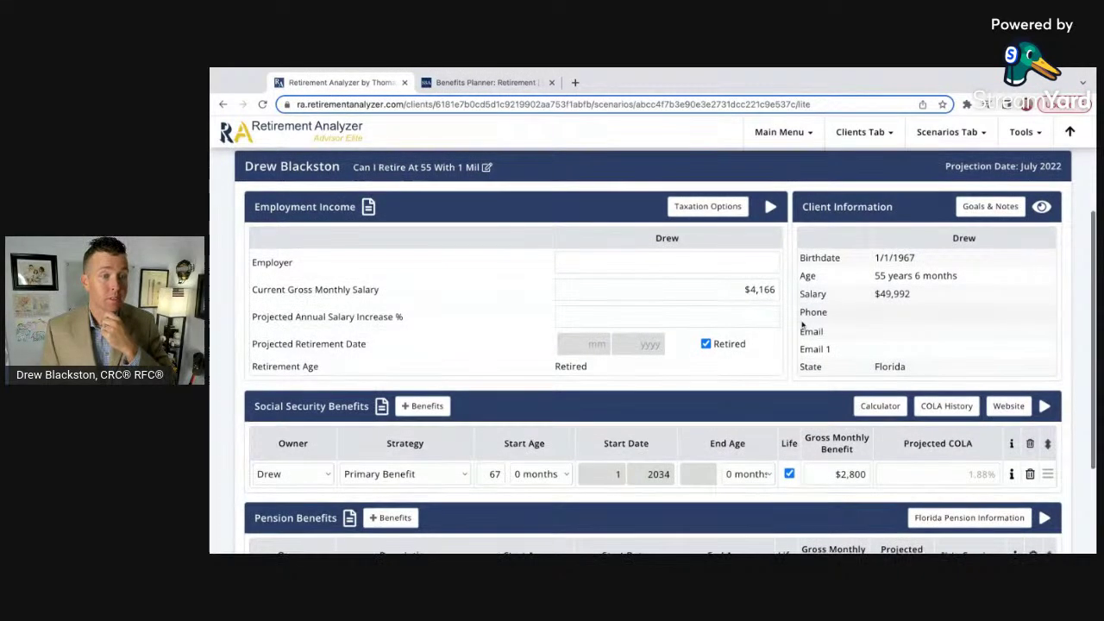
{"action": "scroll", "coordinate": [805, 326], "scroll_direction": "down", "scroll_amount": 1}
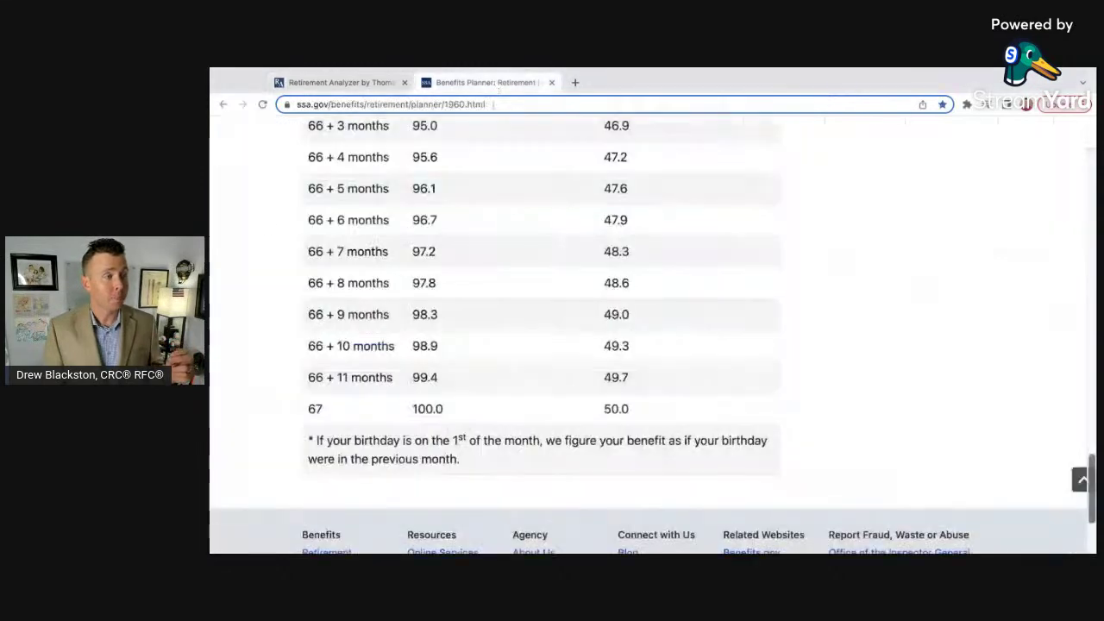
- Look up the wage earner's reduced Social Security percentage for starting benefits at age 62 on the SSA benefits planner page
{"action": "left_click", "coordinate": [485, 82]}
{"action": "scroll", "coordinate": [503, 308], "scroll_direction": "up", "scroll_amount": 5}
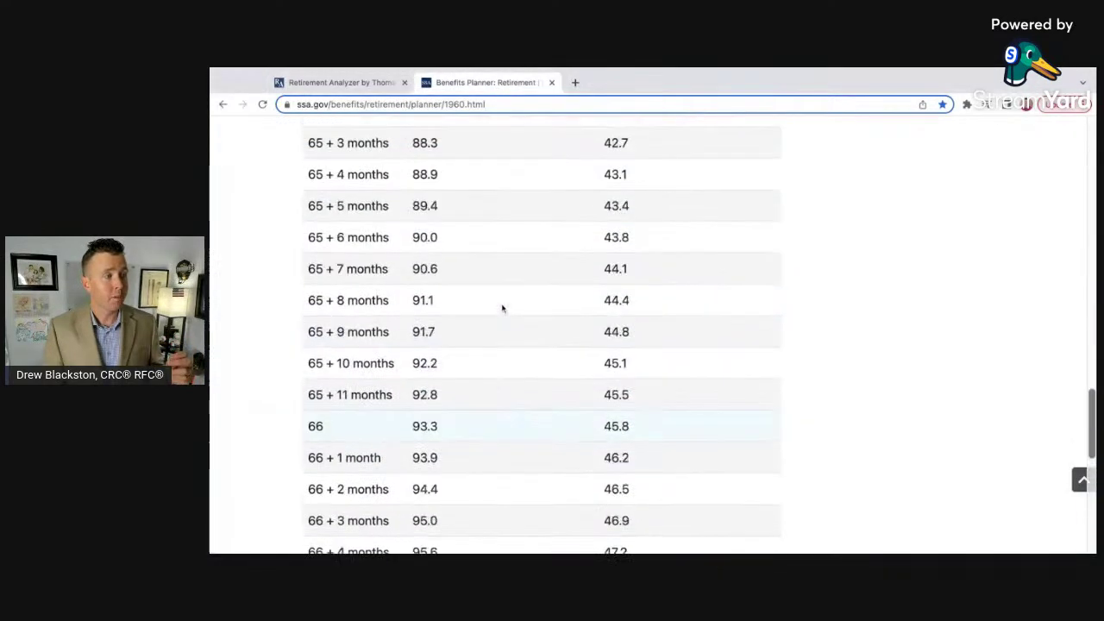
{"action": "scroll", "coordinate": [503, 308], "scroll_direction": "up", "scroll_amount": 6}
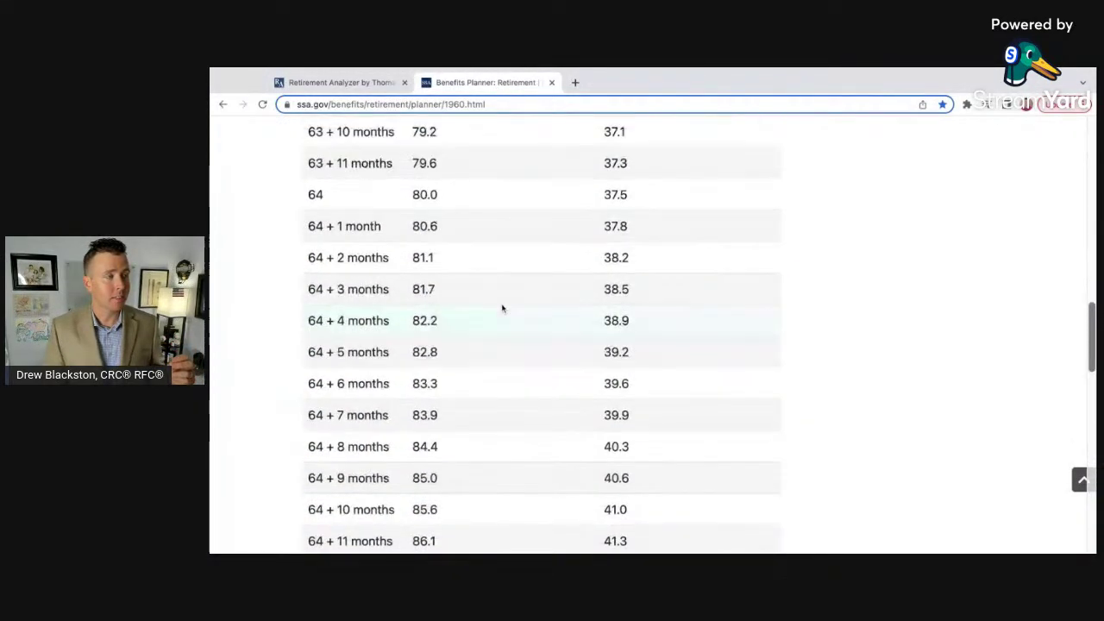
{"action": "scroll", "coordinate": [503, 308], "scroll_direction": "up", "scroll_amount": 5}
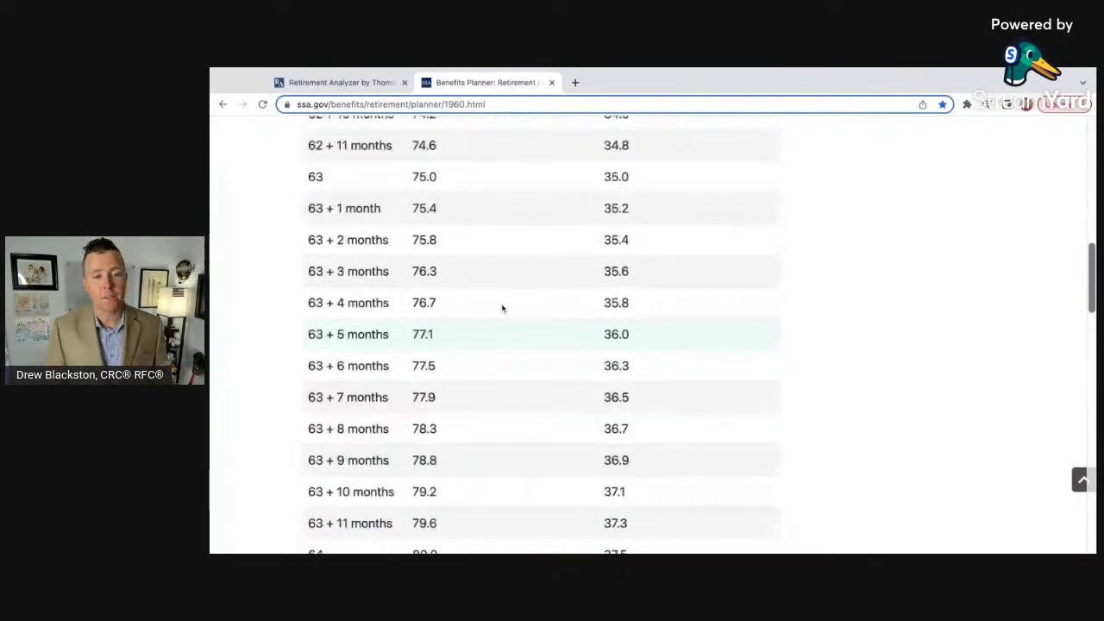
{"action": "scroll", "coordinate": [503, 308], "scroll_direction": "up", "scroll_amount": 4}
{"action": "scroll", "coordinate": [421, 268], "scroll_direction": "up", "scroll_amount": 2}
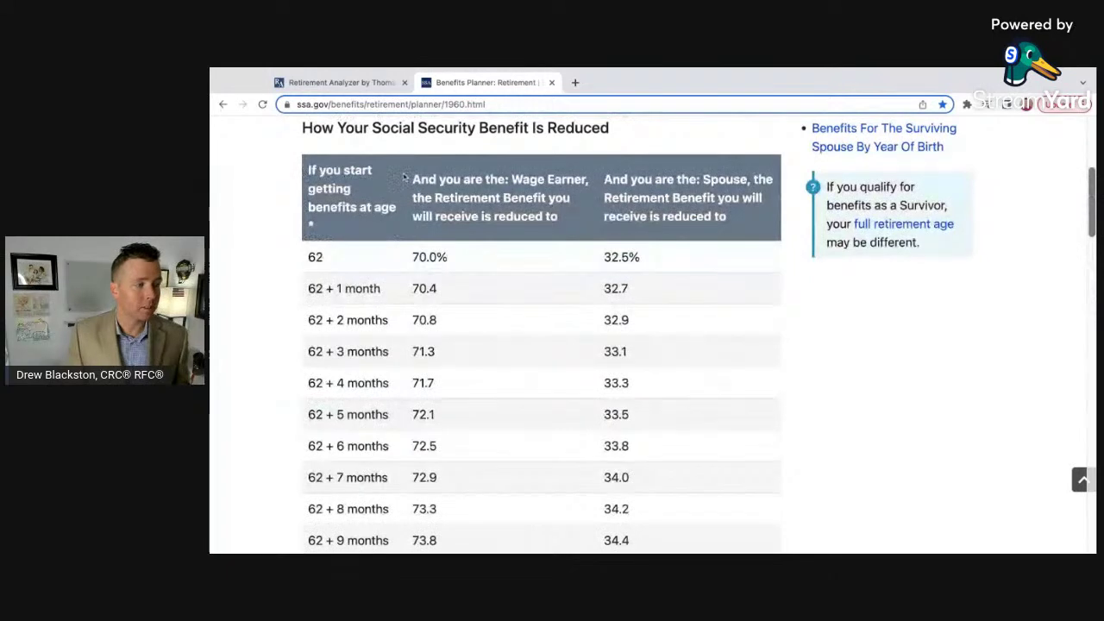
- In Retirement Analyzer, set the primary Social Security benefit to $1,960 gross per month with a start age of 62
{"action": "left_click", "coordinate": [341, 83]}
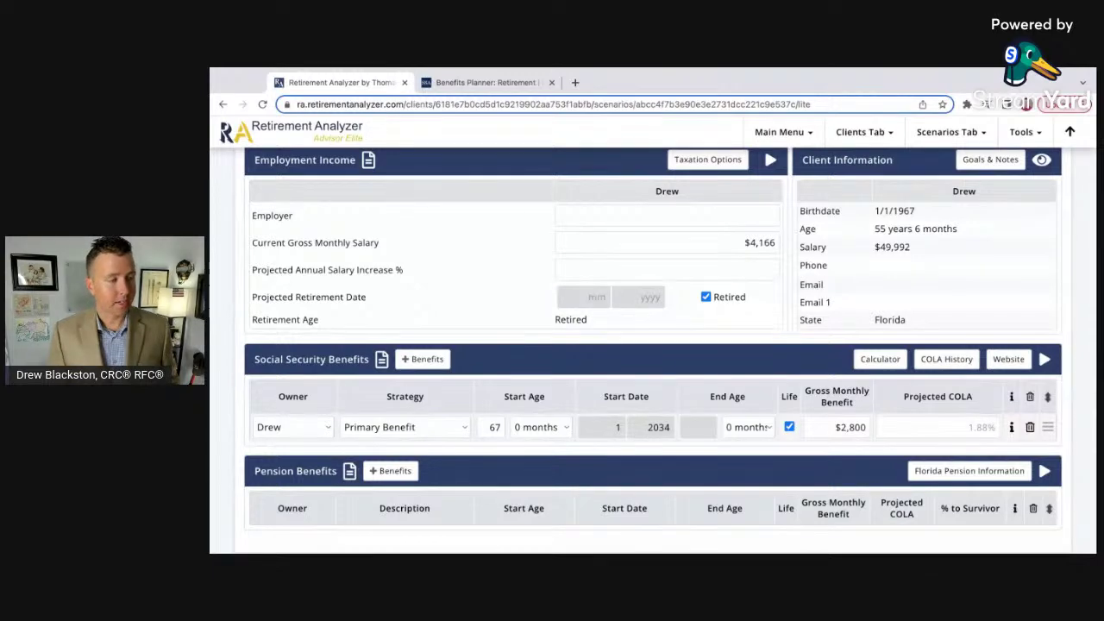
{"action": "left_click", "coordinate": [833, 429]}
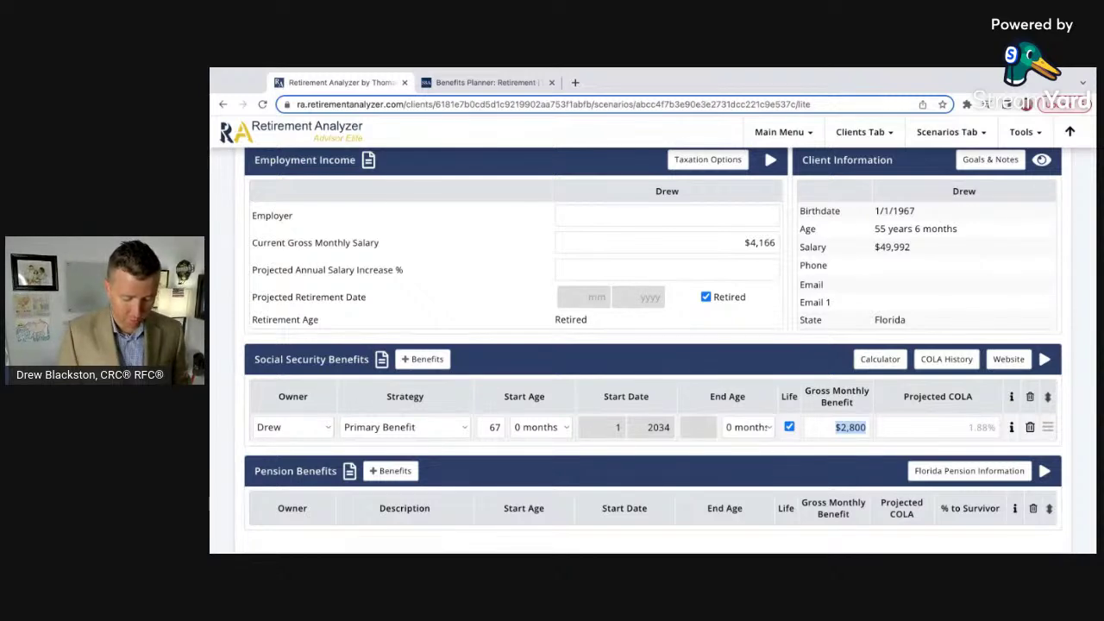
{"action": "type", "text": "1"}
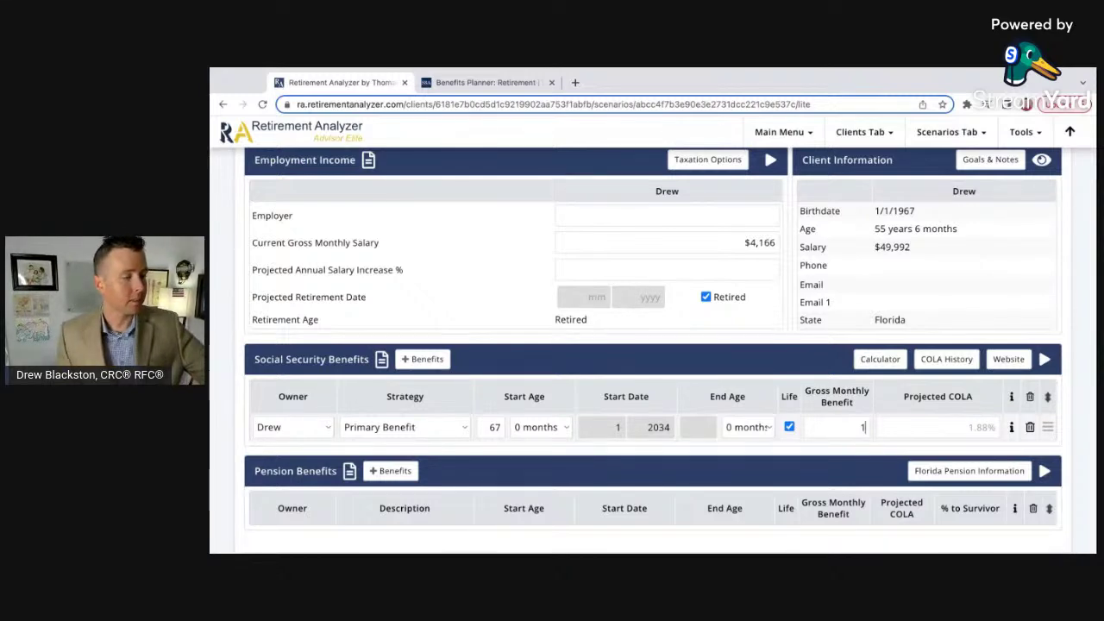
{"action": "type", "text": "960"}
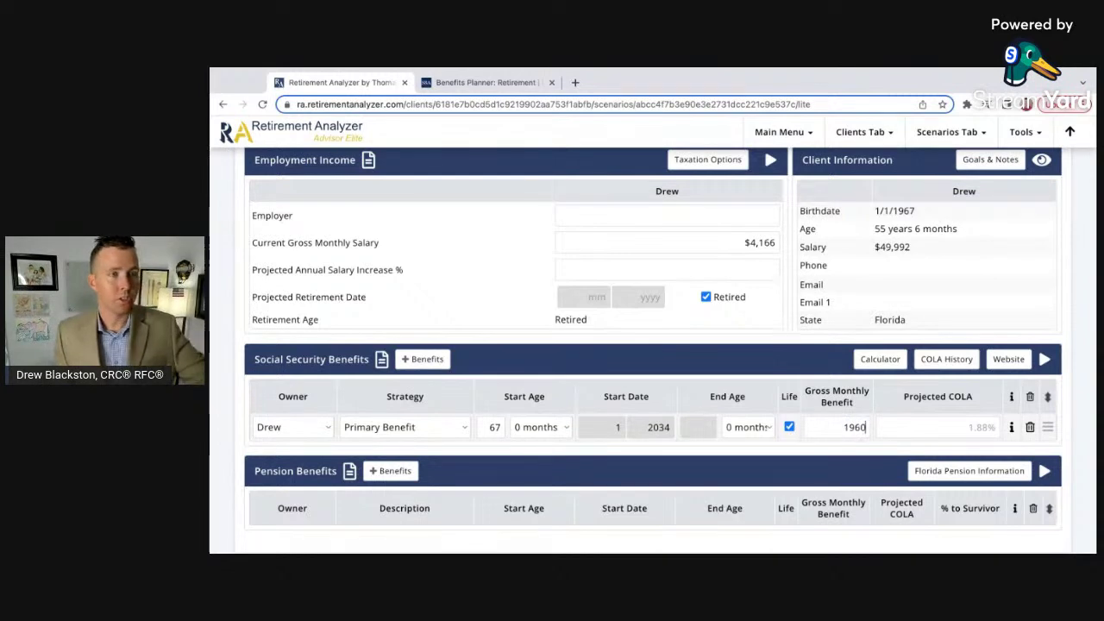
{"action": "double_click", "coordinate": [489, 426]}
{"action": "type", "text": "6"}
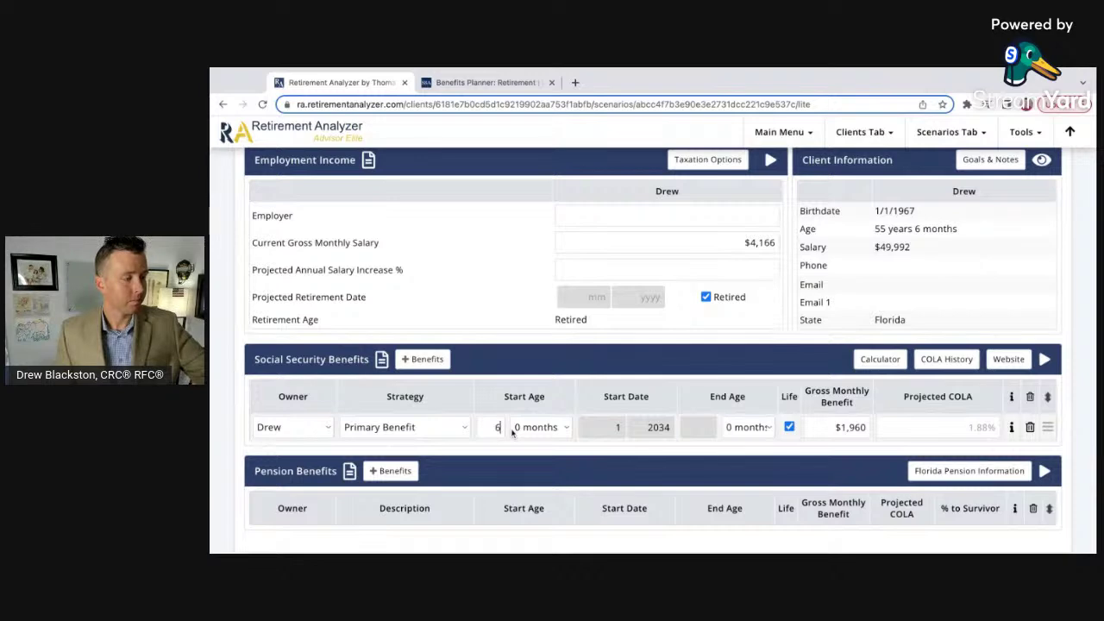
{"action": "type", "text": "2"}
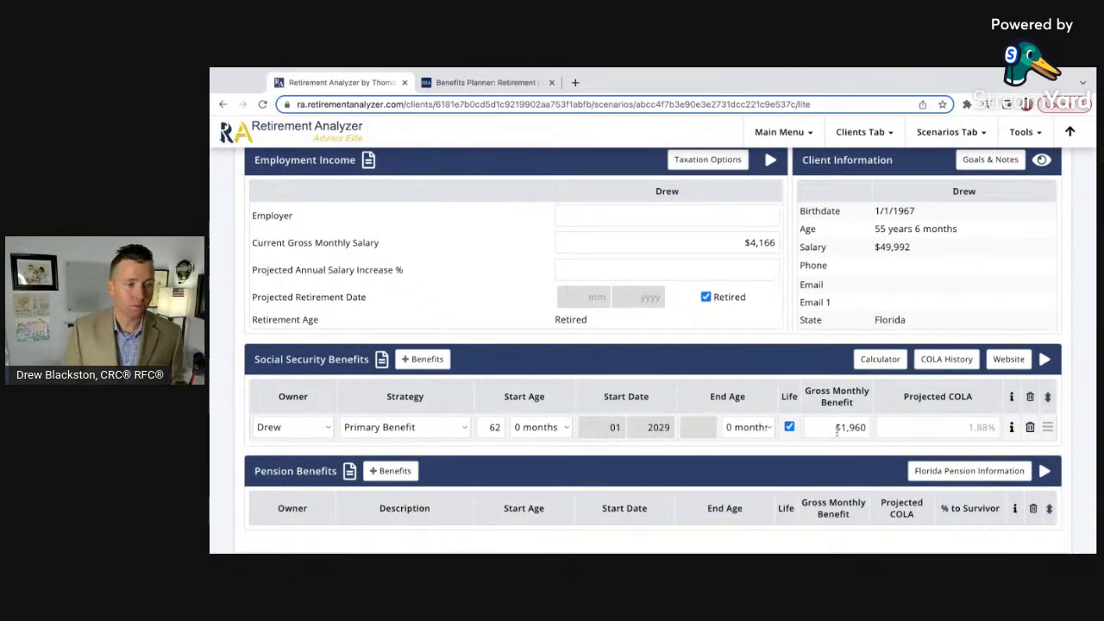
- Check the scenario's cash flow and asset inputs, and view the retirement projection for Social Security starting at 62
{"action": "scroll", "coordinate": [837, 434], "scroll_direction": "up", "scroll_amount": 3}
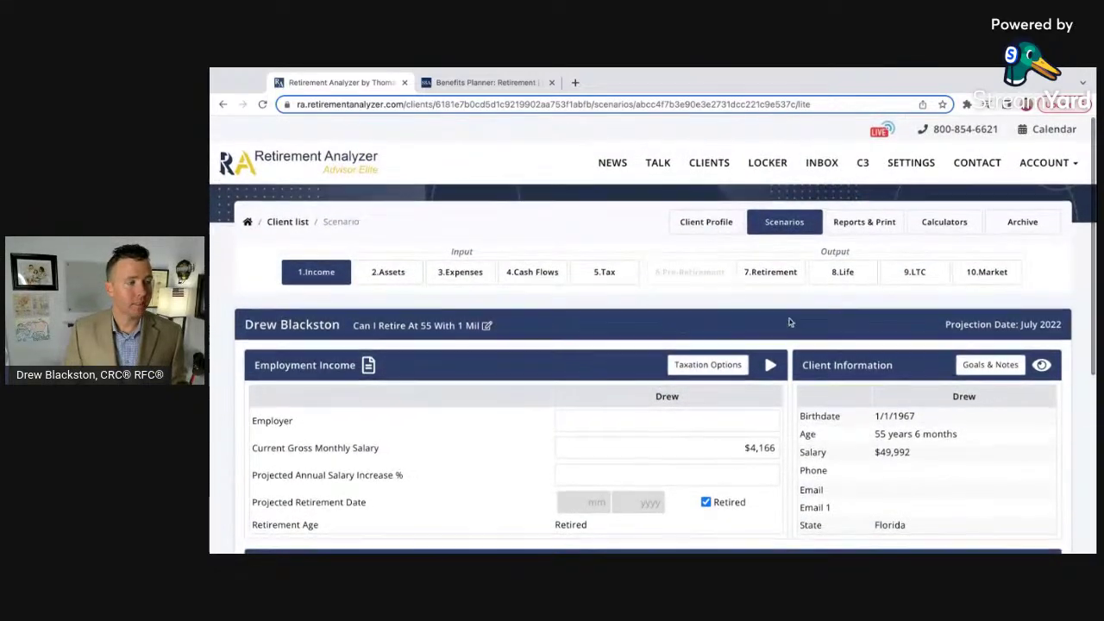
{"action": "left_click", "coordinate": [558, 278]}
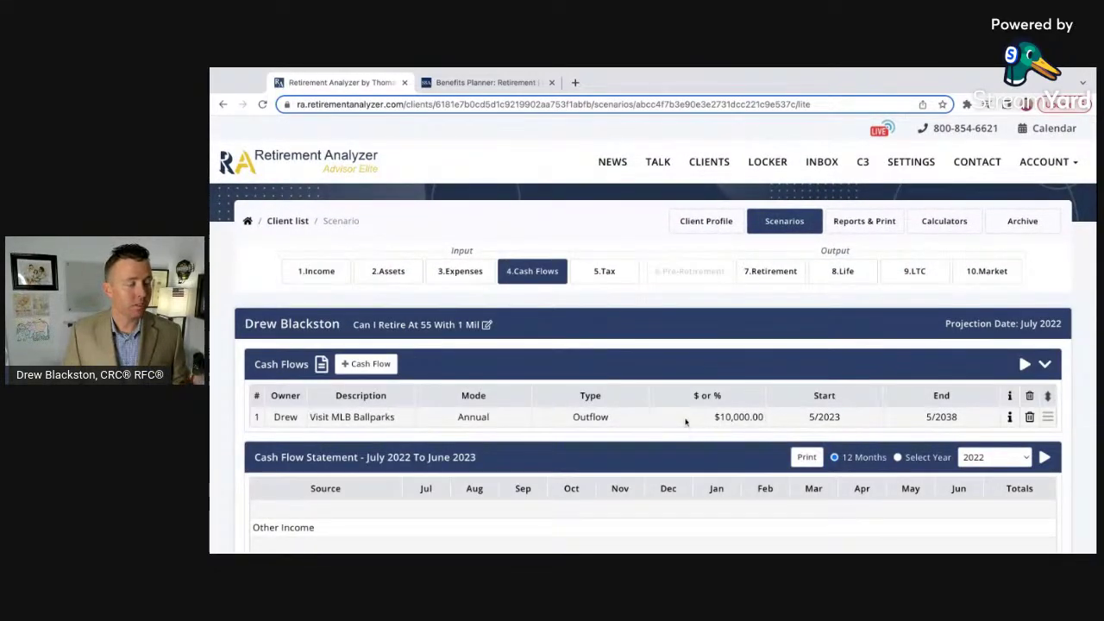
{"action": "left_click", "coordinate": [387, 272]}
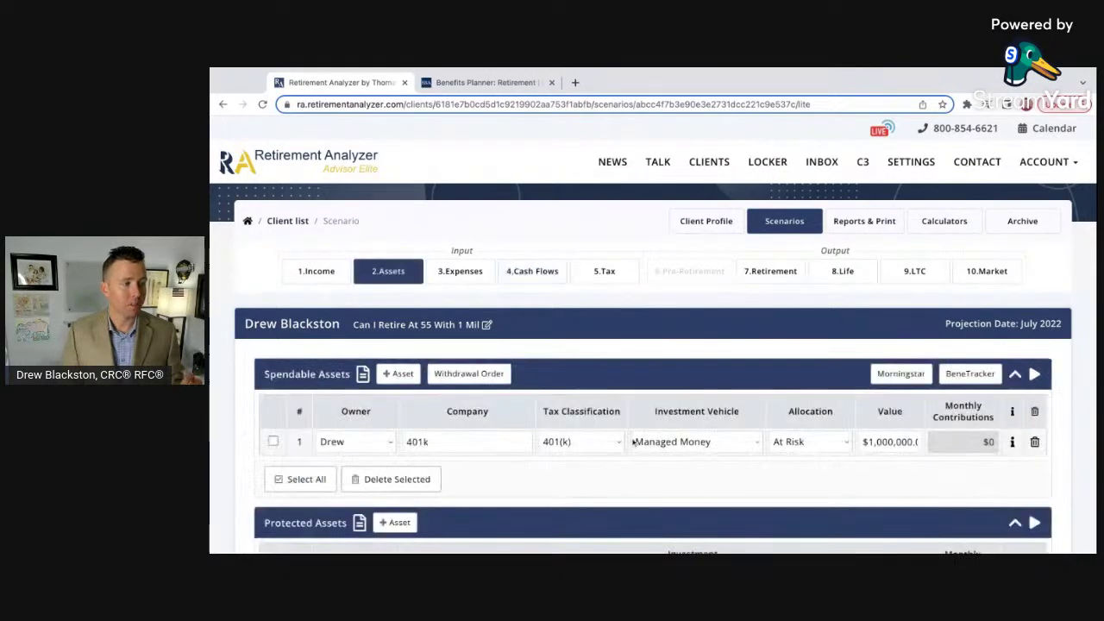
{"action": "scroll", "coordinate": [859, 447], "scroll_direction": "down", "scroll_amount": 5}
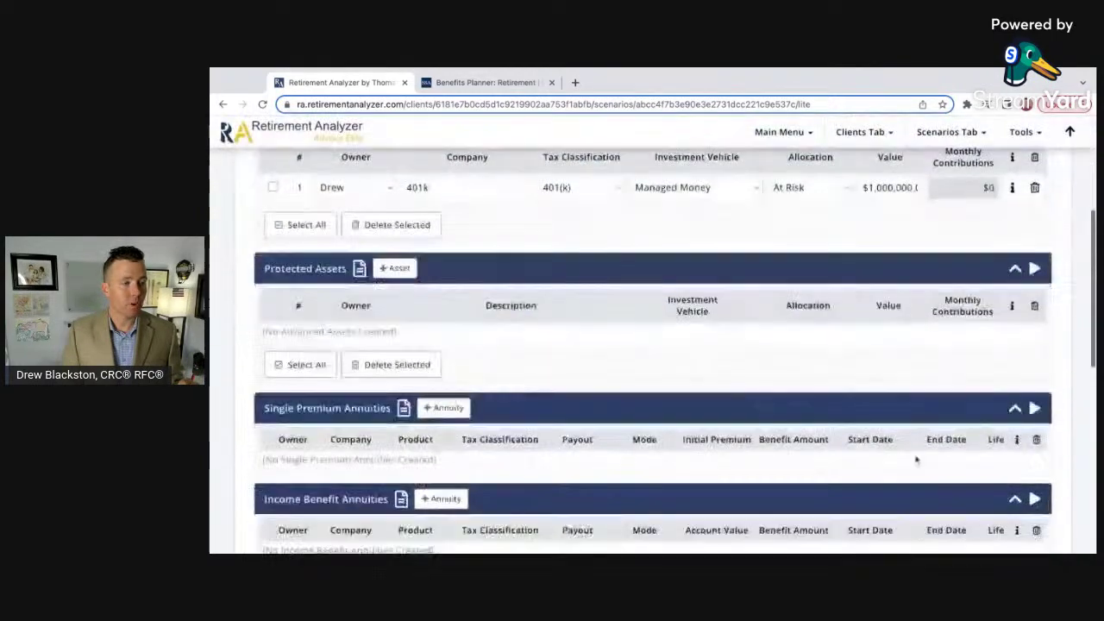
{"action": "scroll", "coordinate": [973, 475], "scroll_direction": "up", "scroll_amount": 10}
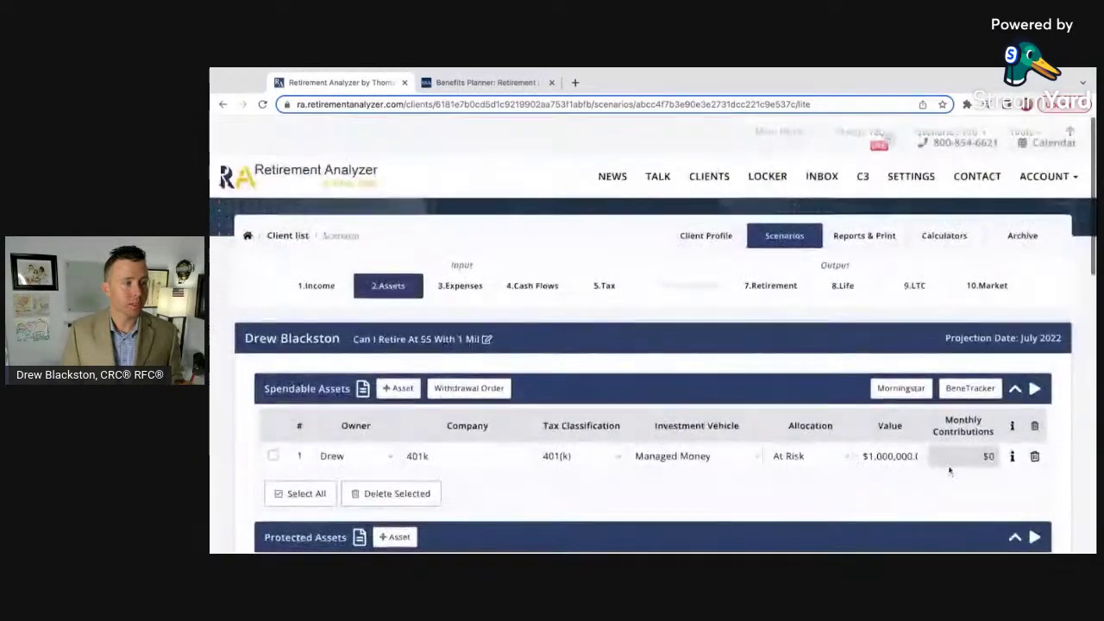
{"action": "left_click", "coordinate": [781, 272]}
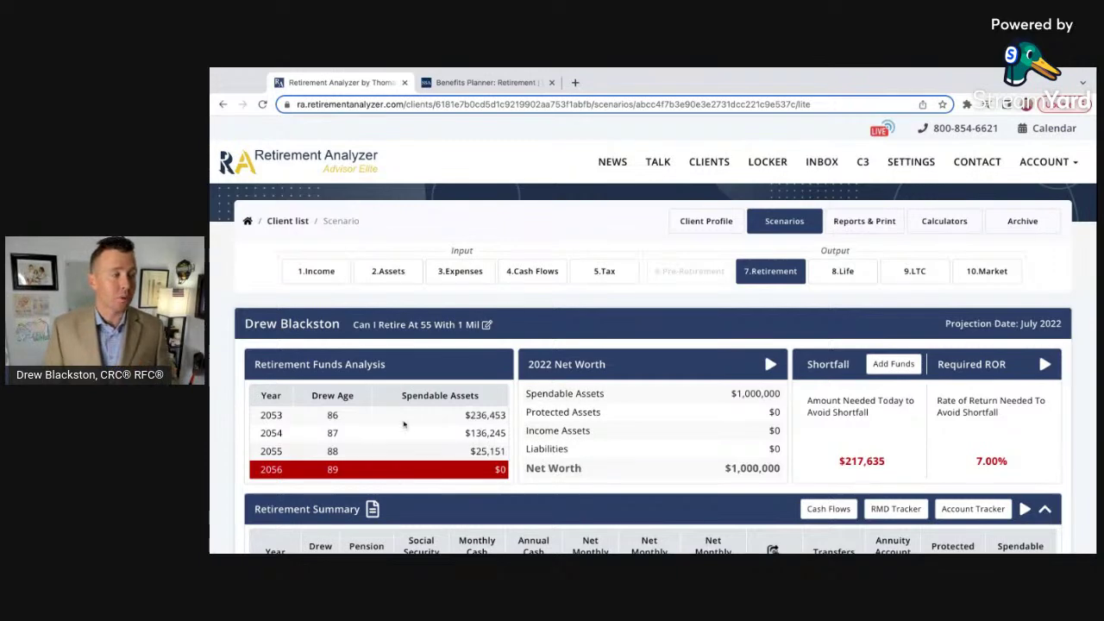
- Review the Social Security benefit entry in the scenario's income inputs
{"action": "left_click", "coordinate": [321, 270]}
{"action": "scroll", "coordinate": [418, 421], "scroll_direction": "down", "scroll_amount": 1}
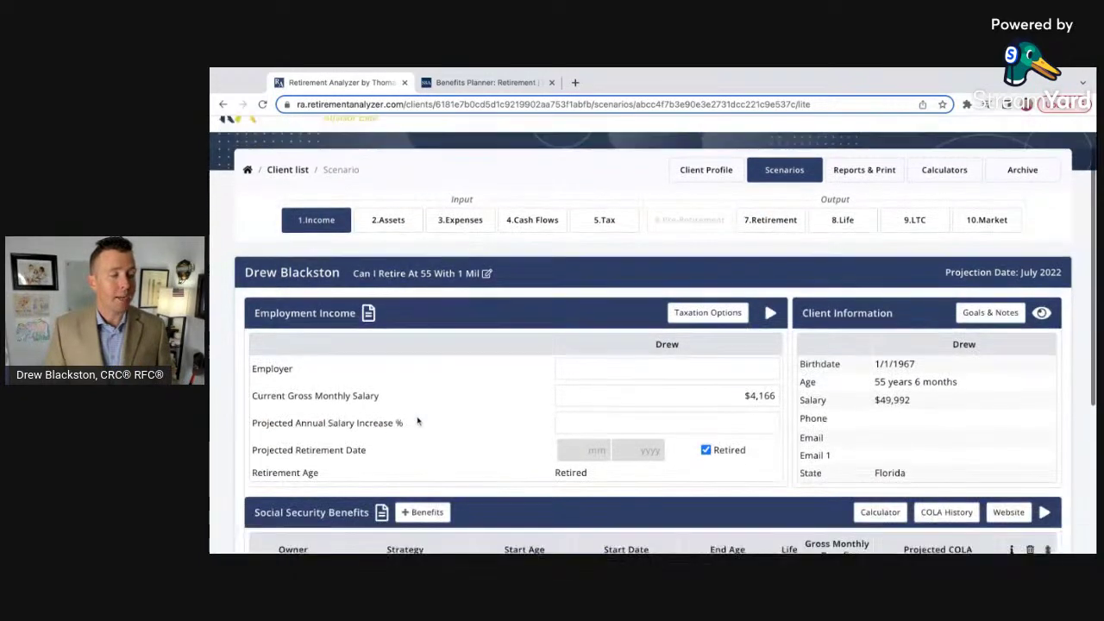
{"action": "scroll", "coordinate": [418, 421], "scroll_direction": "down", "scroll_amount": 1}
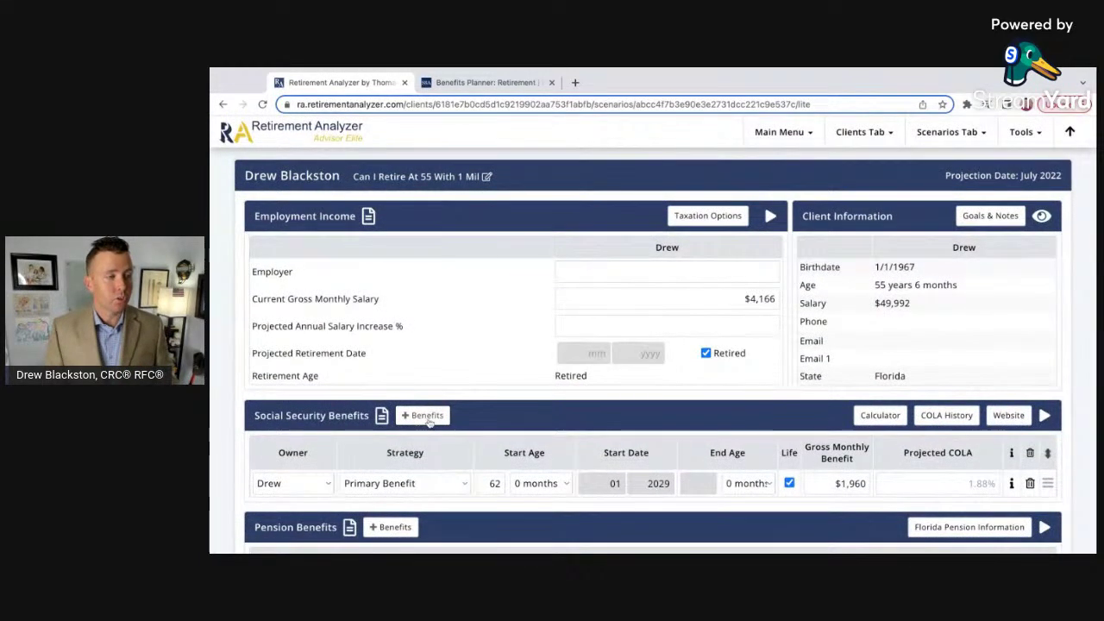
{"action": "scroll", "coordinate": [429, 422], "scroll_direction": "up", "scroll_amount": 1}
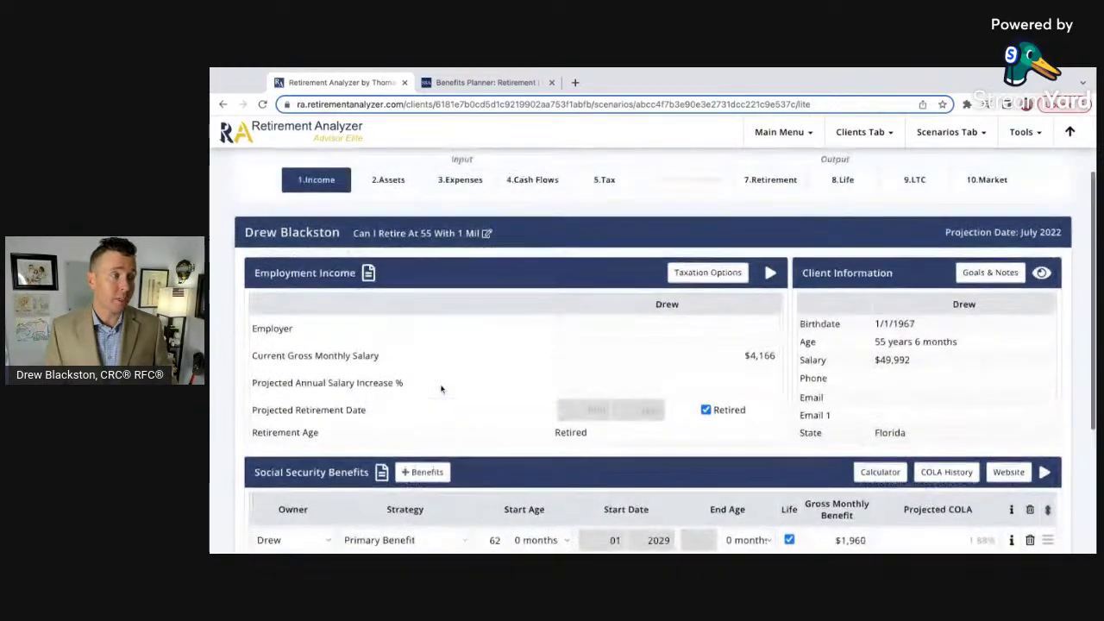
{"action": "scroll", "coordinate": [440, 389], "scroll_direction": "up", "scroll_amount": 1}
- Set the annual Visit MLB Ballparks outflow to $8,000 and save the cash flow
{"action": "left_click", "coordinate": [533, 219]}
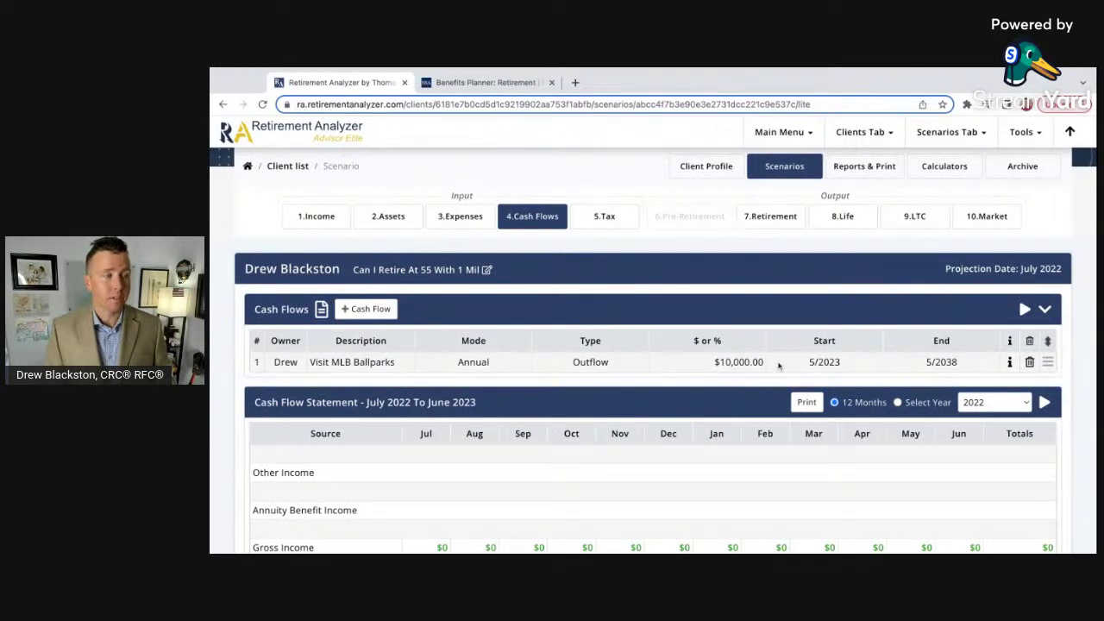
{"action": "left_click", "coordinate": [1010, 362]}
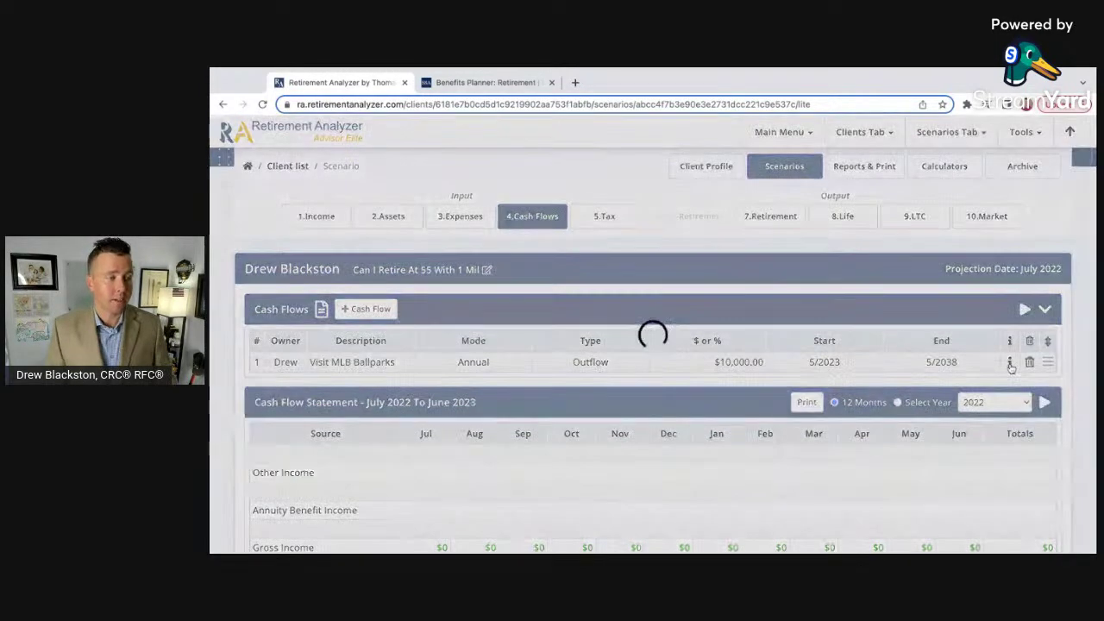
{"action": "left_click", "coordinate": [643, 282]}
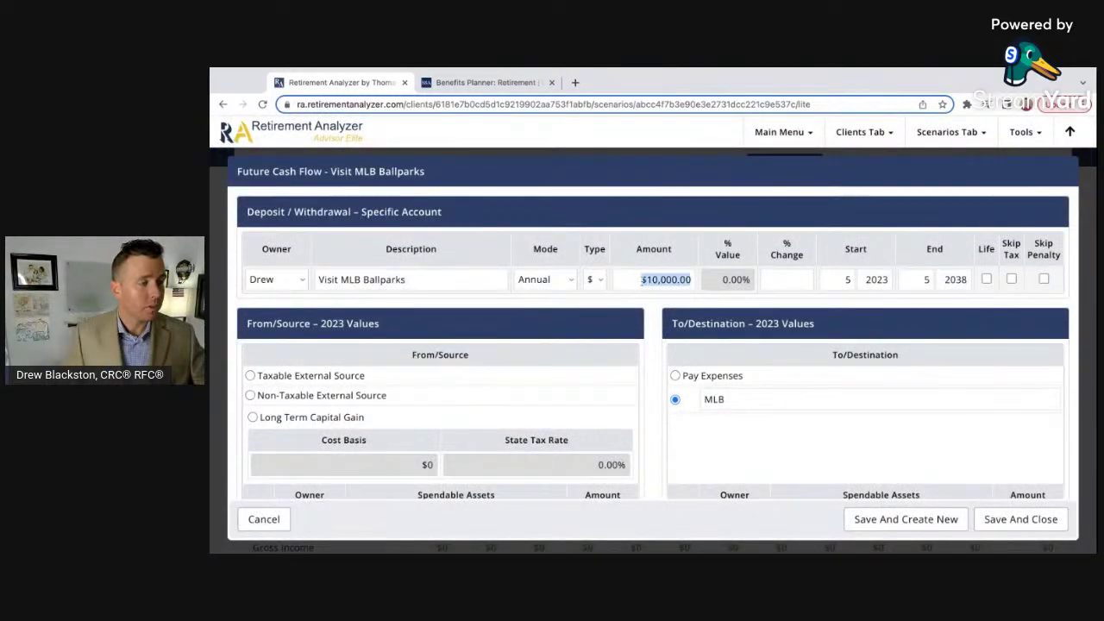
{"action": "type", "text": "8,"}
{"action": "type", "text": "000"}
{"action": "left_click", "coordinate": [660, 308]}
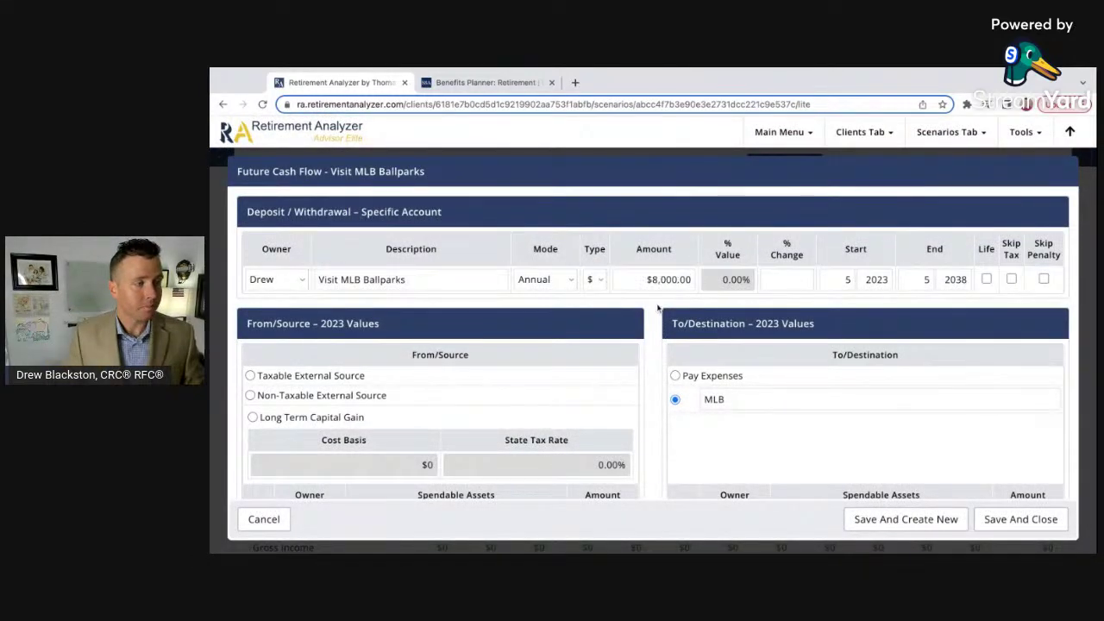
{"action": "left_click", "coordinate": [1031, 519]}
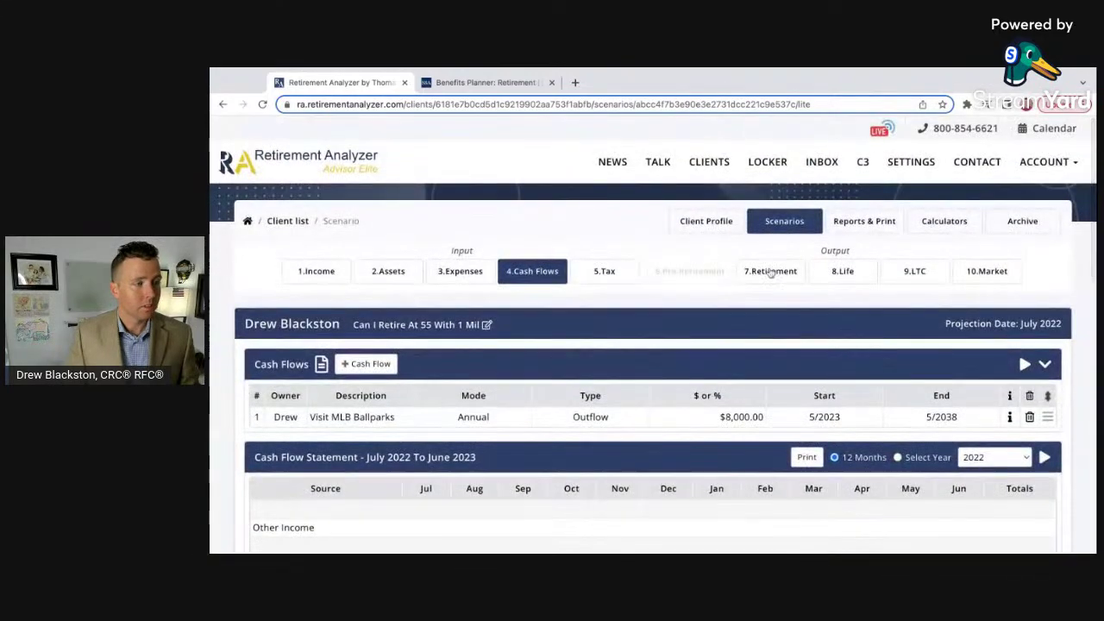
- Review the retirement projection's spendable assets, shortfall and required rate of return with the $8,000 yearly travel outflow
{"action": "left_click", "coordinate": [771, 271]}
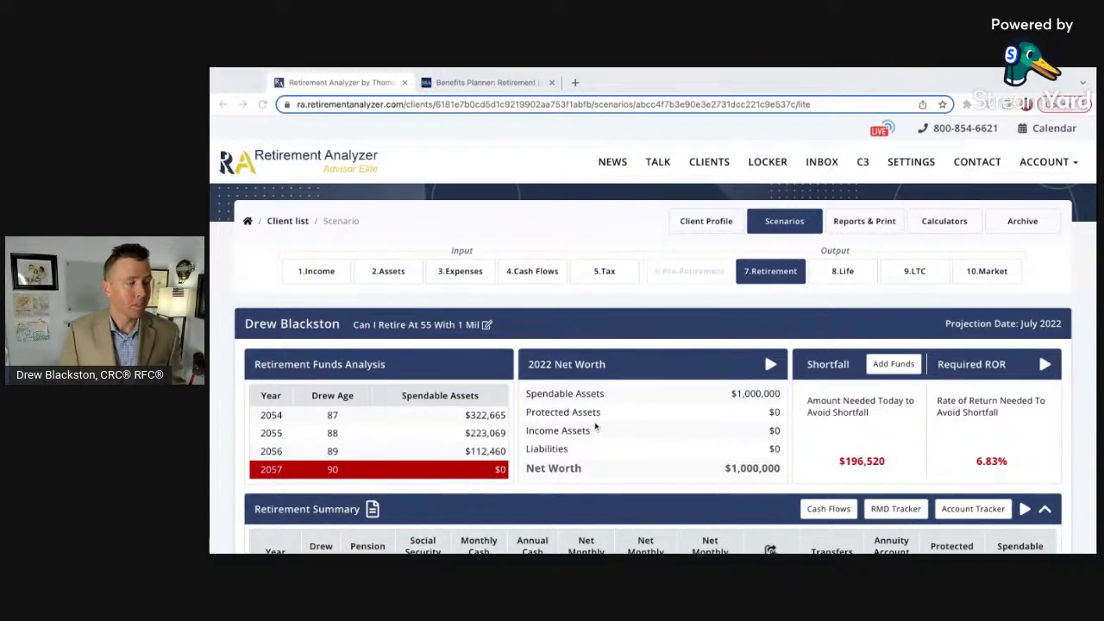
{"action": "scroll", "coordinate": [552, 429], "scroll_direction": "down", "scroll_amount": 1}
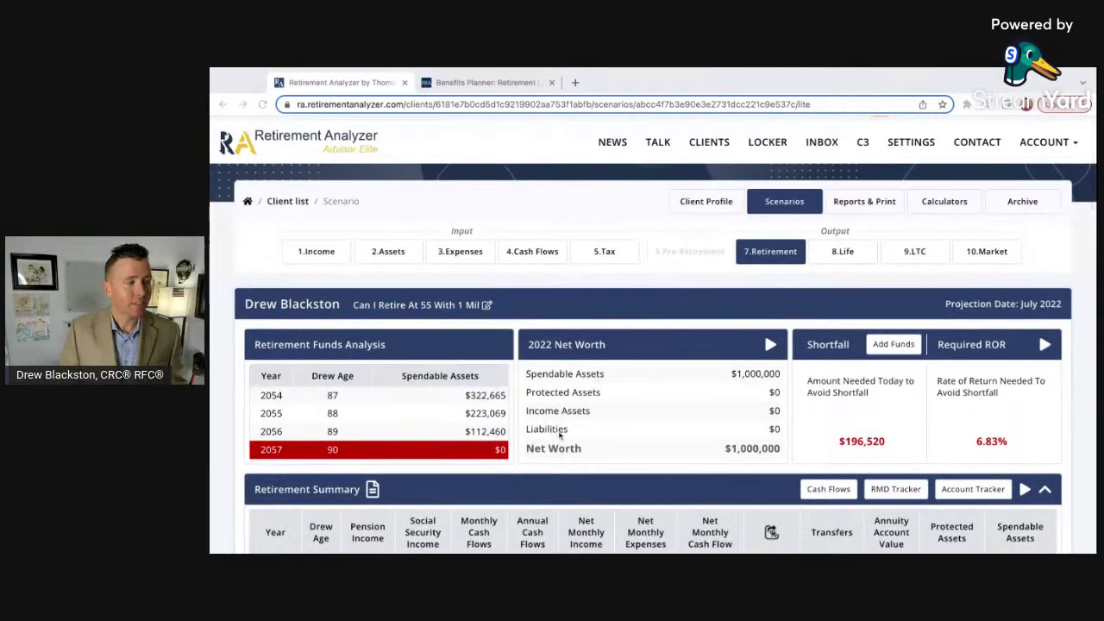